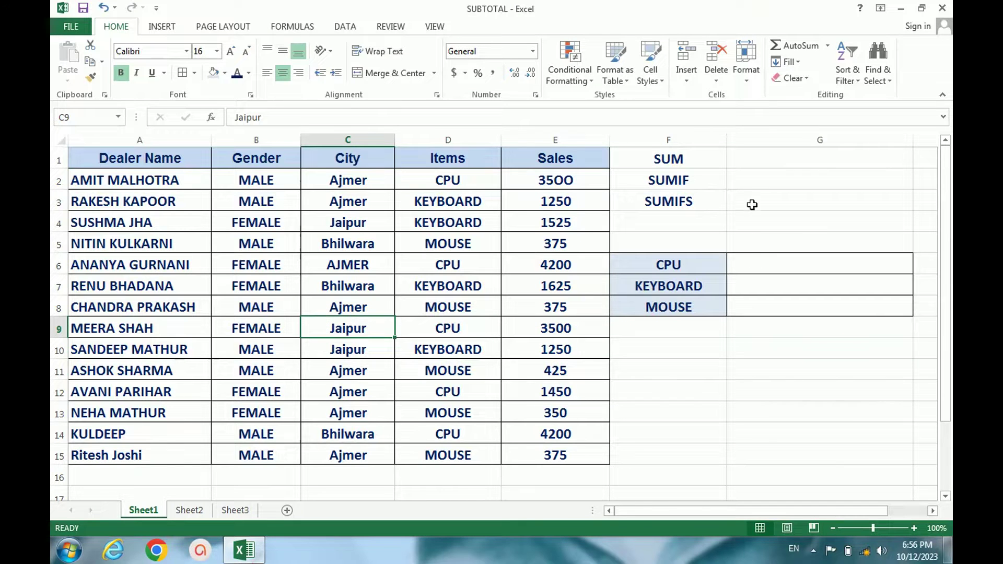
left_click(704, 203)
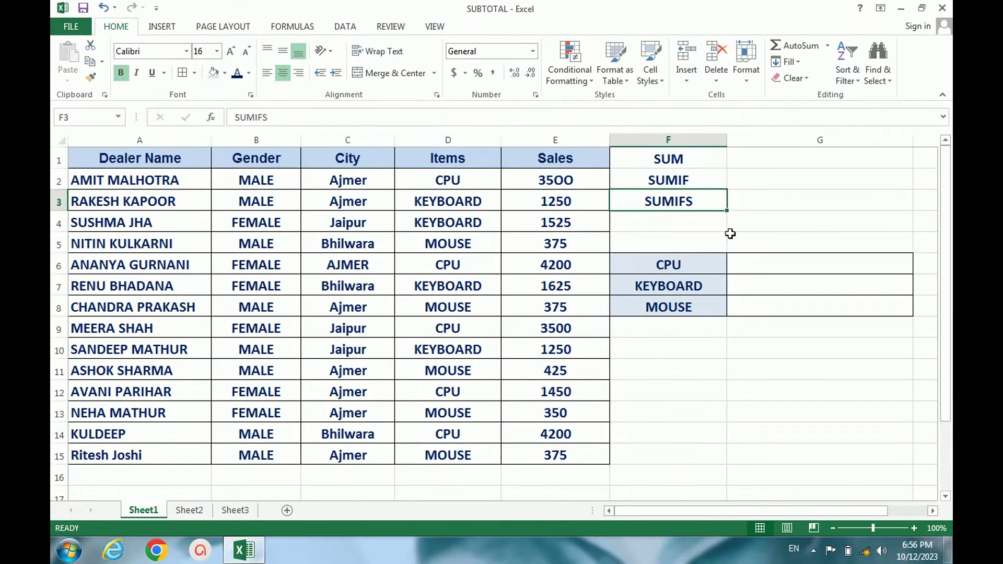
left_click(813, 550)
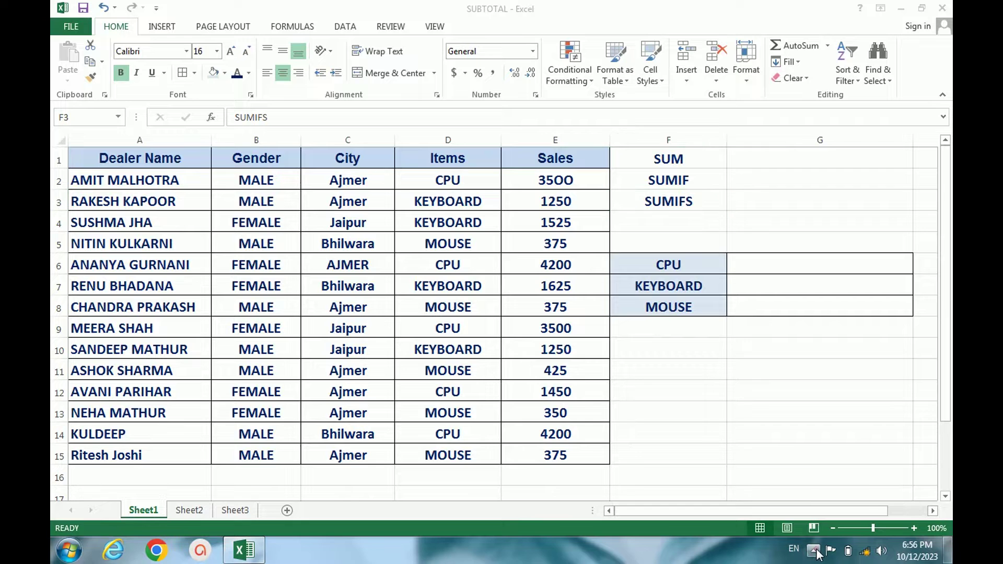
left_click(725, 243)
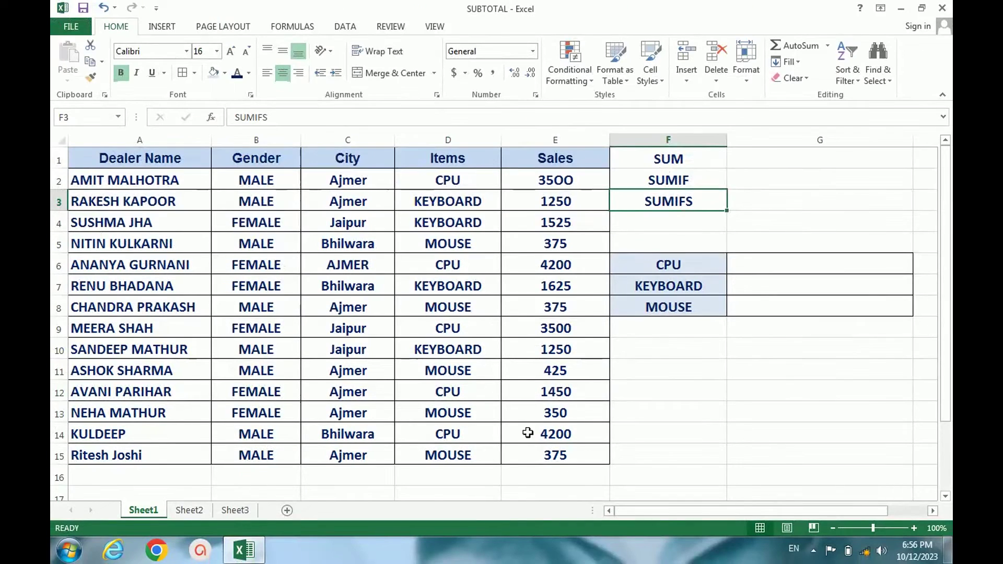
Total the whole Sales column in cell E16 with the formula =SUM(E2:E15).
left_click(534, 473)
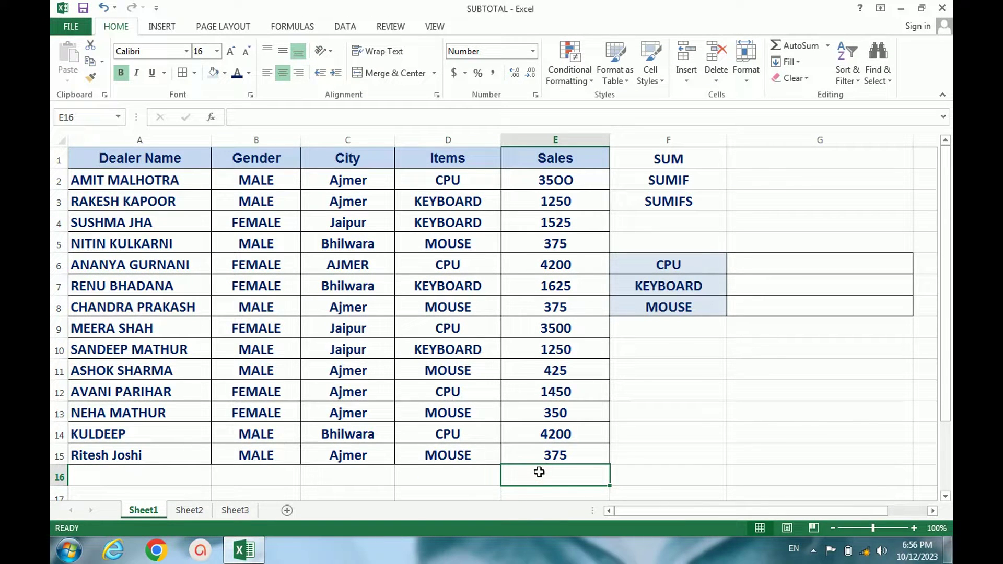
type("=SUM")
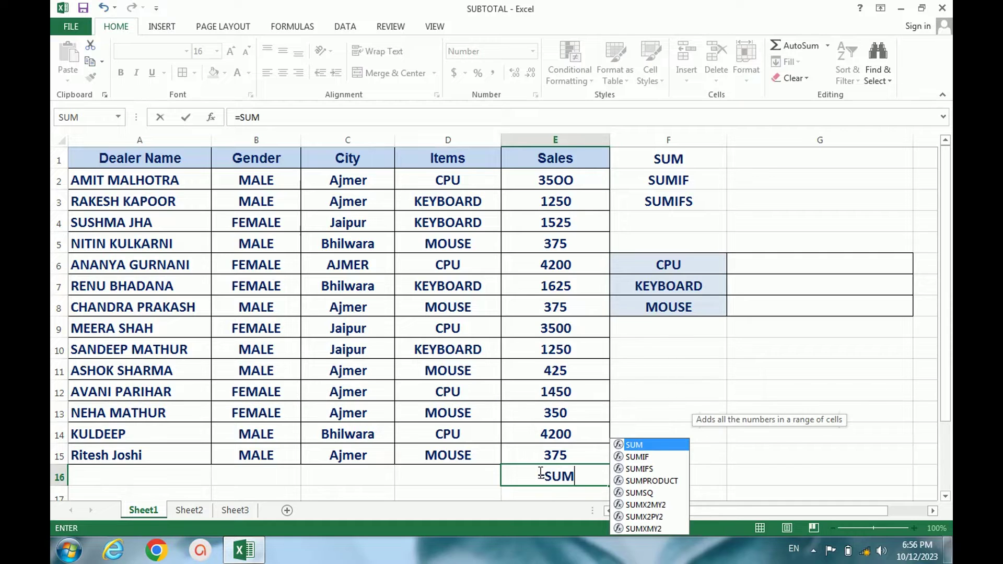
type("(")
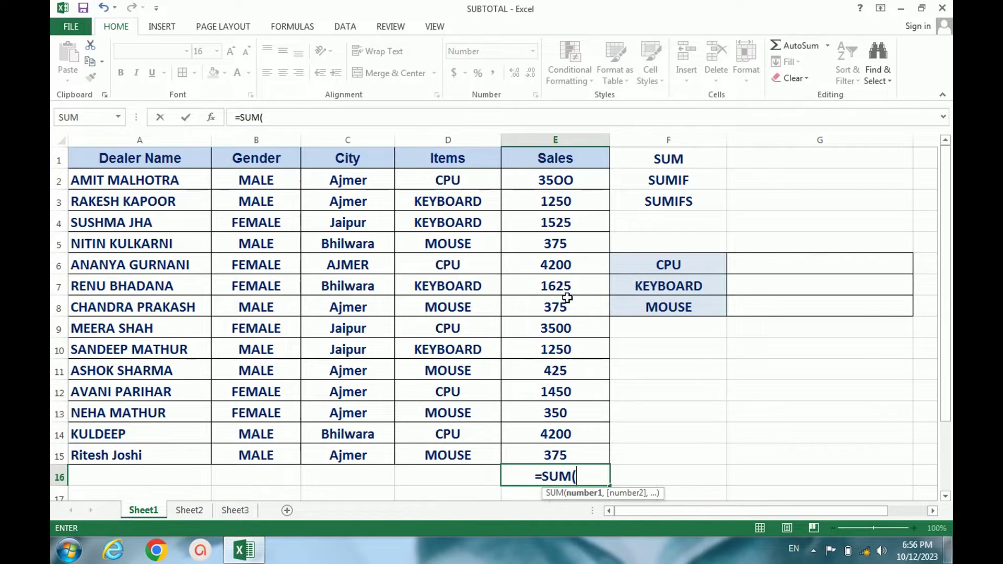
left_click_drag(561, 185, 589, 446)
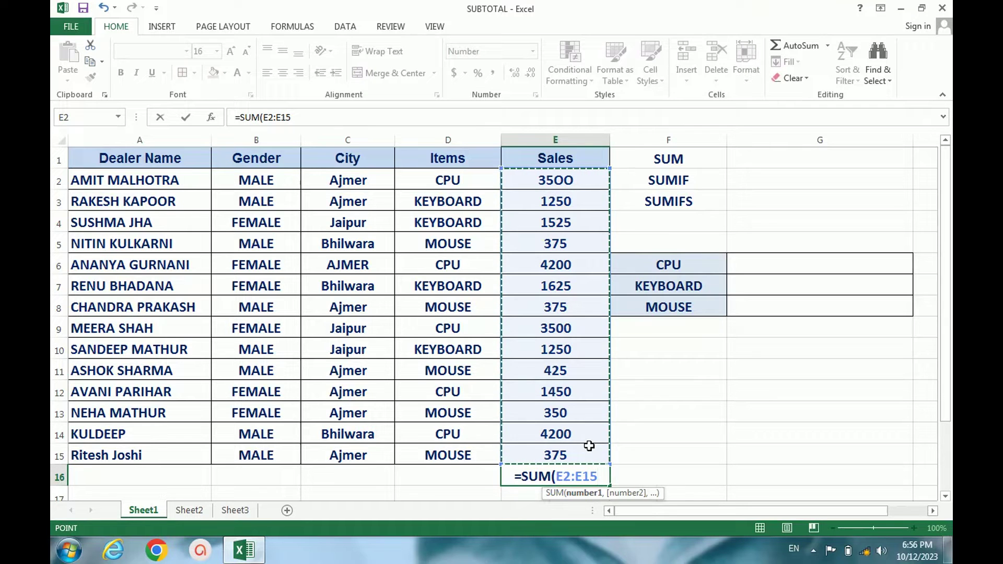
type(")")
key("Return")
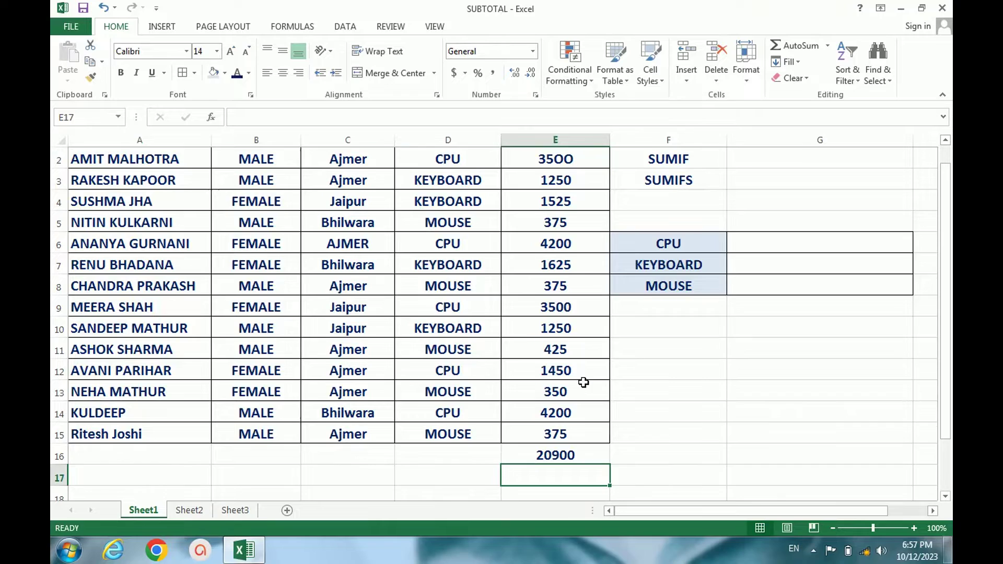
scroll(582, 381, "up", 1)
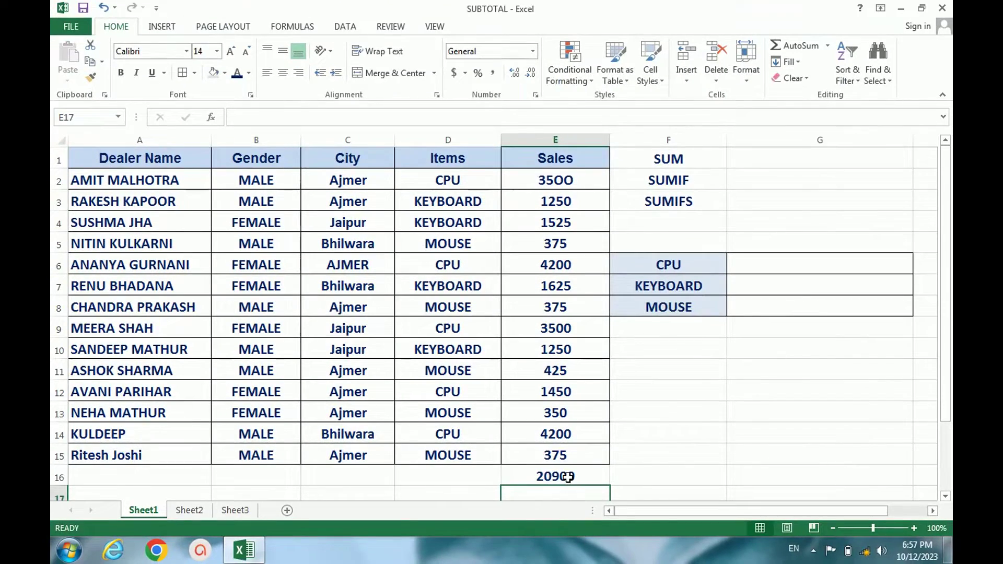
Replace the total in E16 with a sum of only the CPU sales, =SUM(E2,E6,E9,E12,E14).
left_click(546, 479)
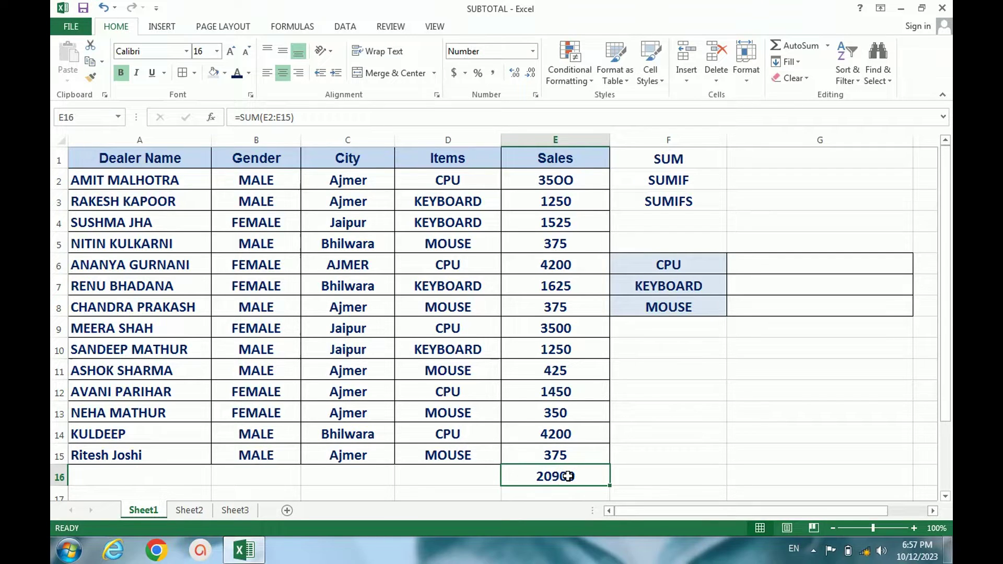
key("Delete")
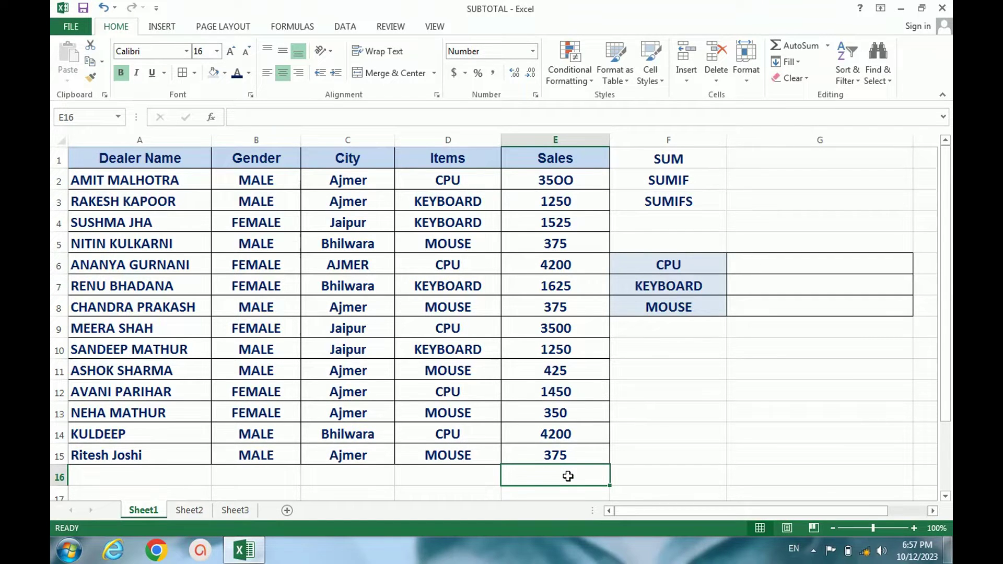
type("=SUM")
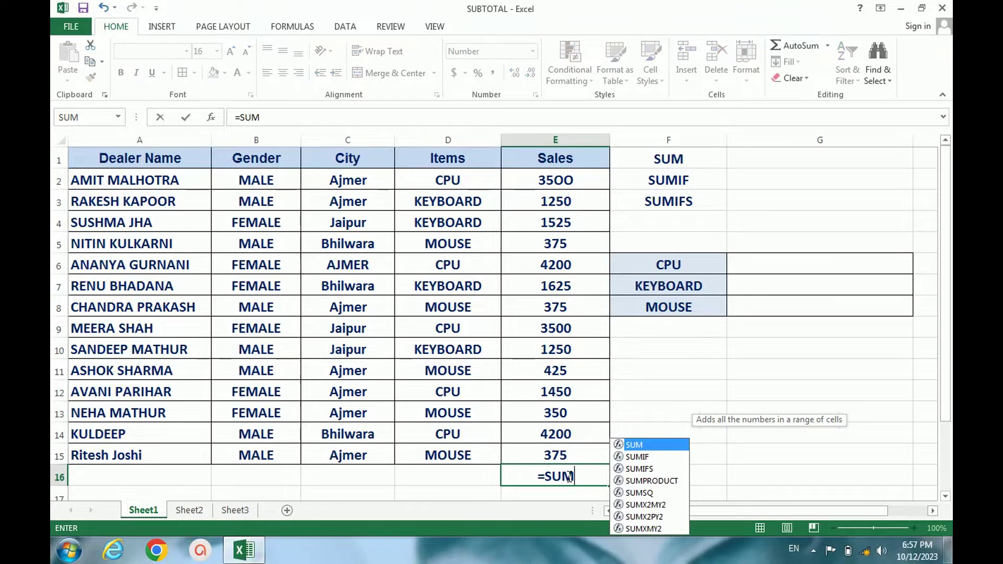
type("(")
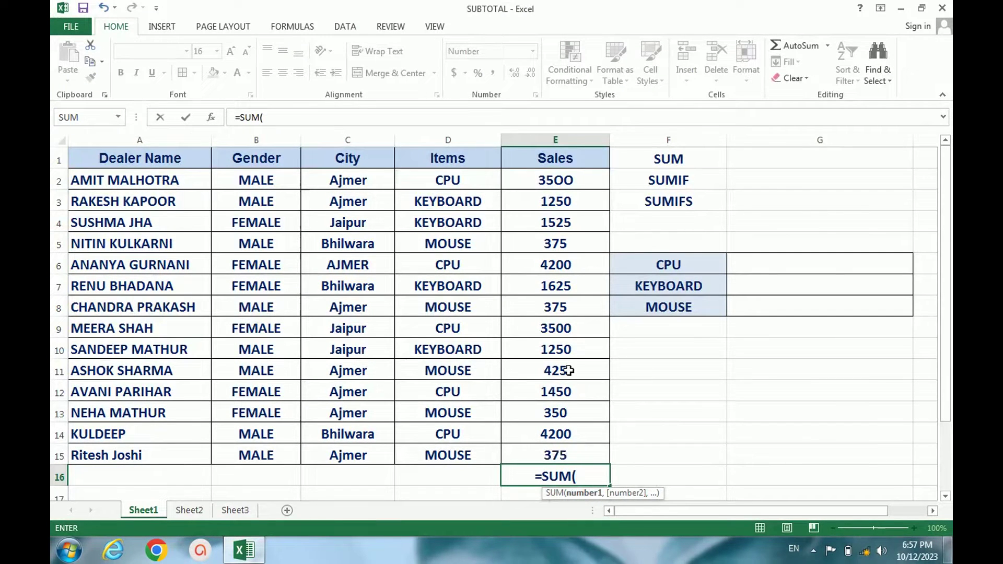
left_click(556, 182)
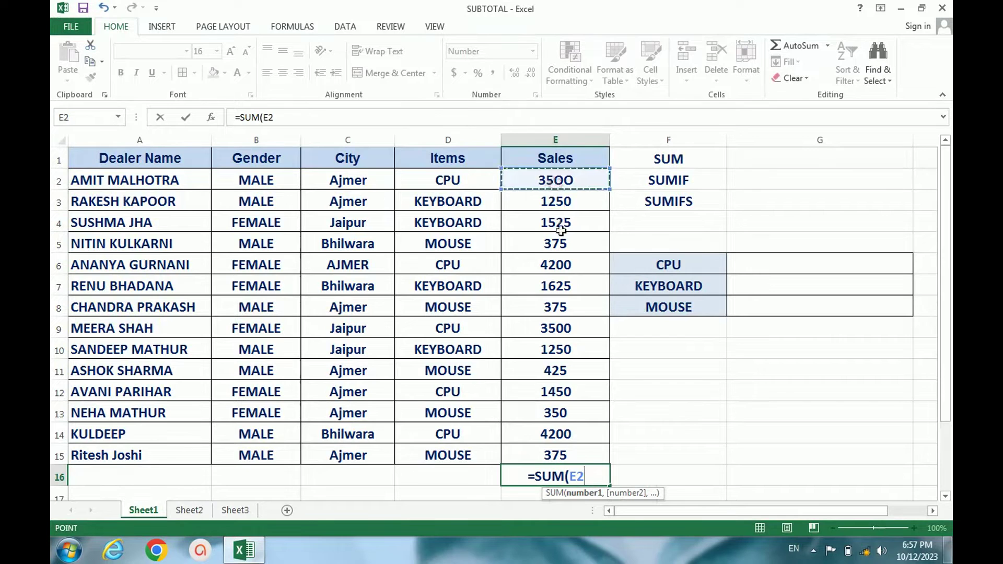
type(",")
left_click(560, 266)
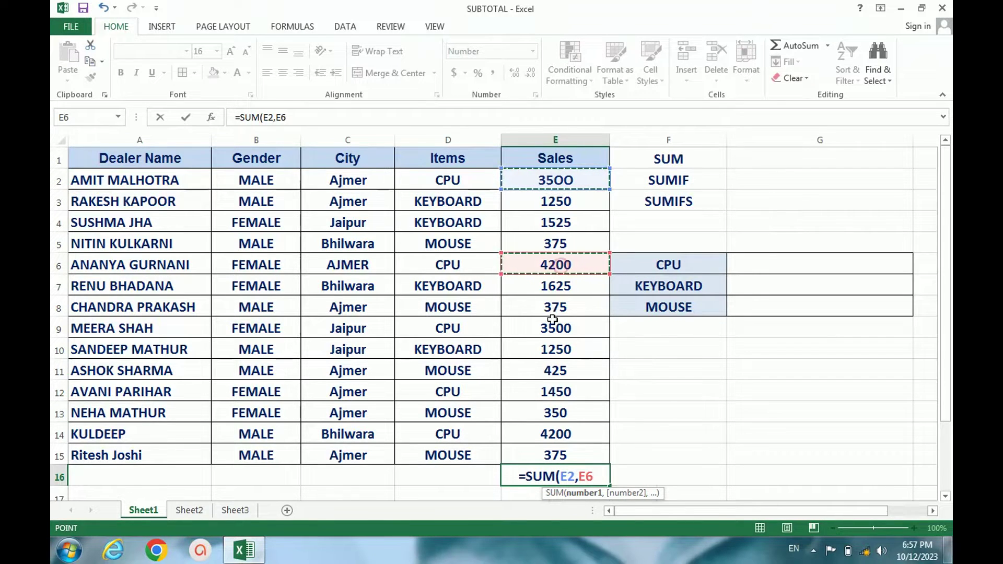
type(",")
left_click(554, 327)
type(",")
left_click(553, 391)
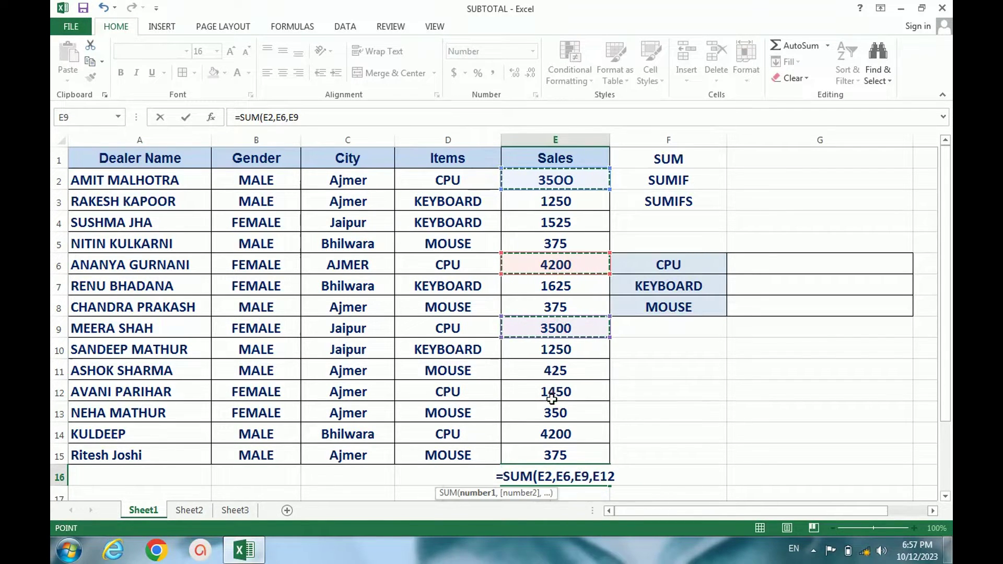
type(",")
left_click(557, 434)
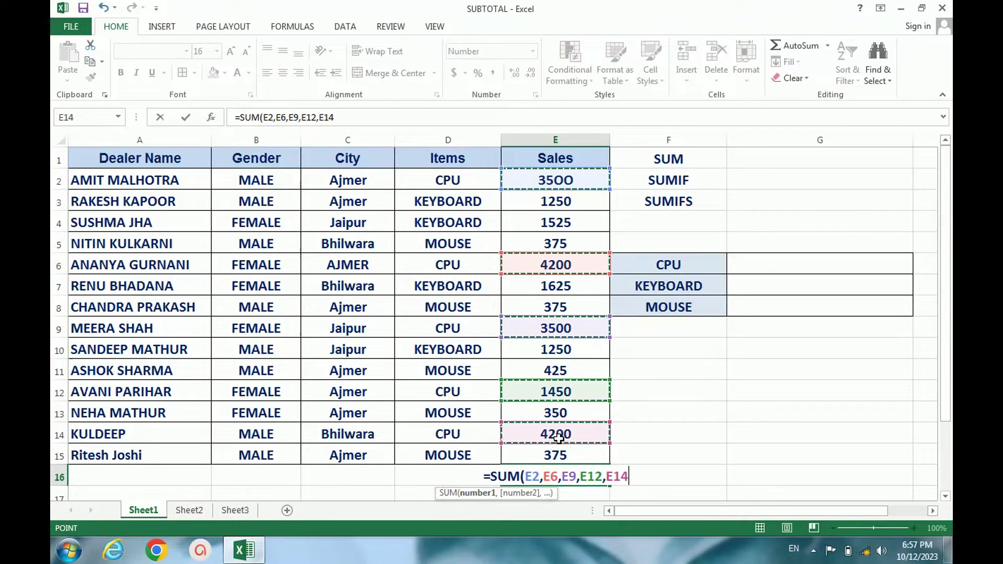
type(")")
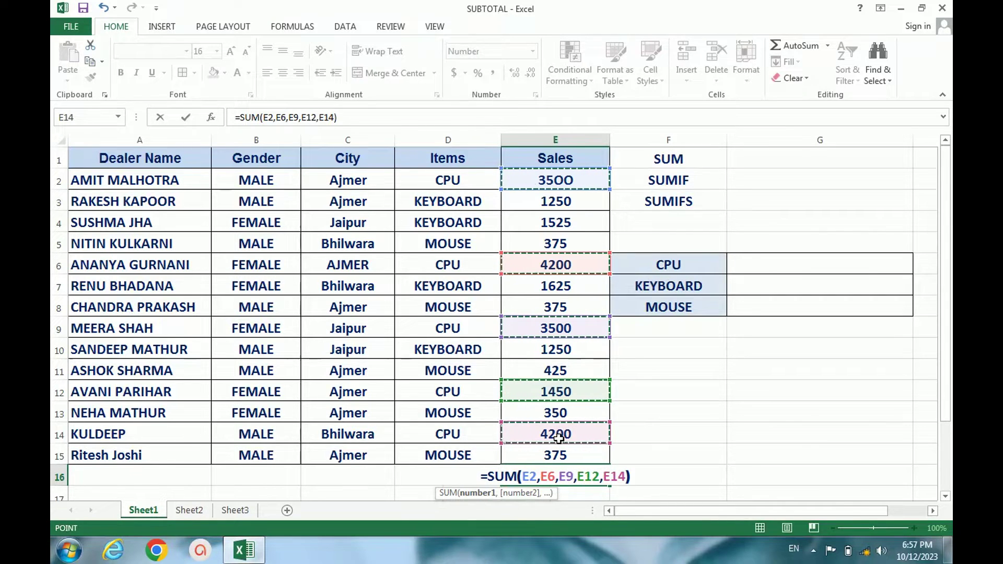
key("Return")
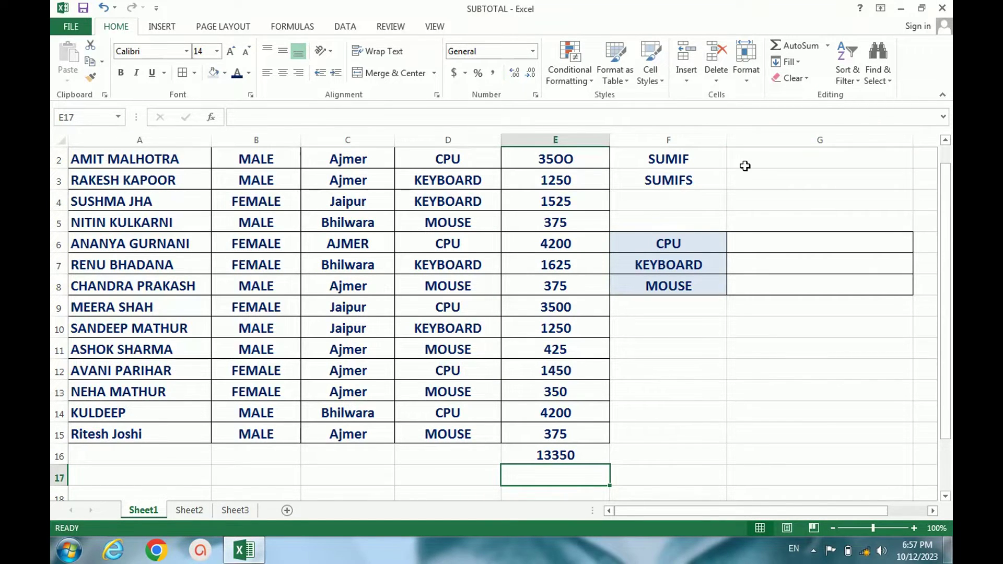
Clear the SUM formula from cell E16 below the Sales column.
scroll(726, 187, "up", 1)
left_click(708, 181)
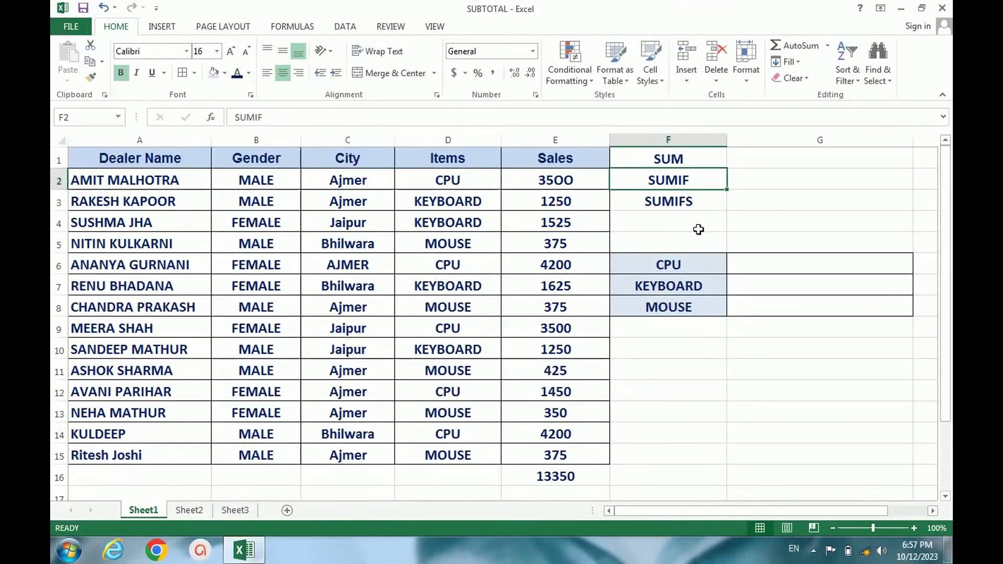
left_click(543, 478)
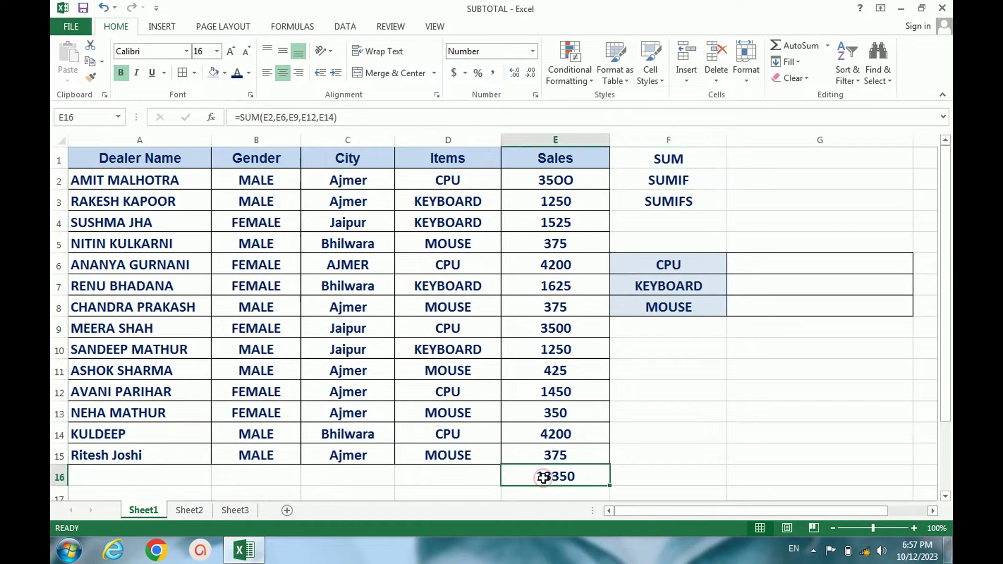
key("Delete")
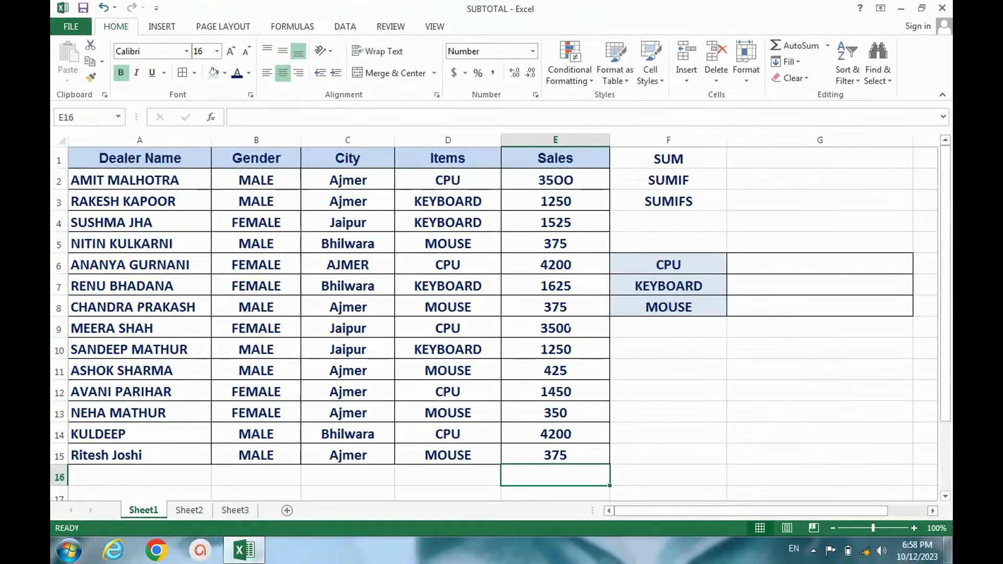
Calculate total CPU sales in cell G6 with the formula =SUMIF(D2:D15,"CPU",E2:E15).
left_click(758, 271)
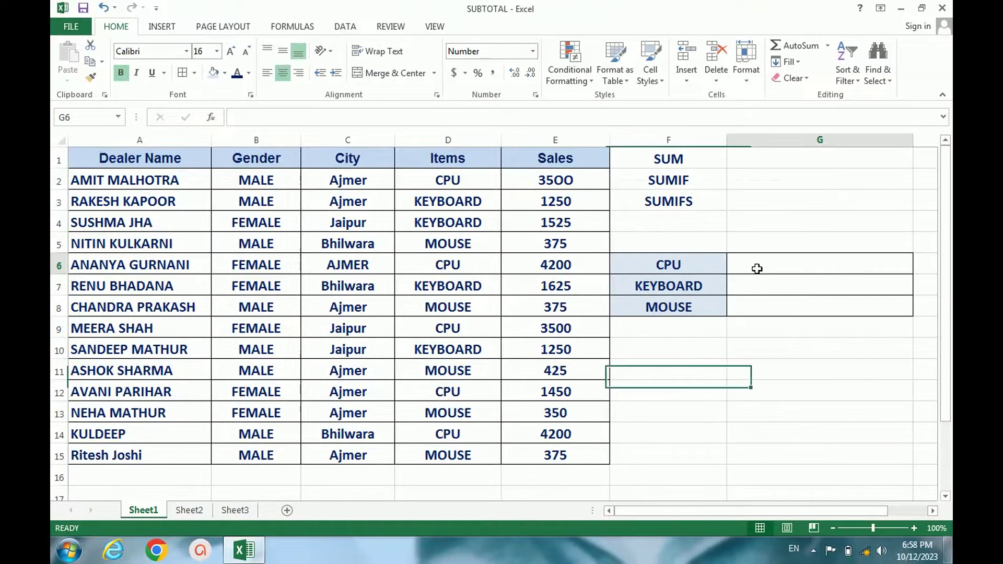
type("=SUM")
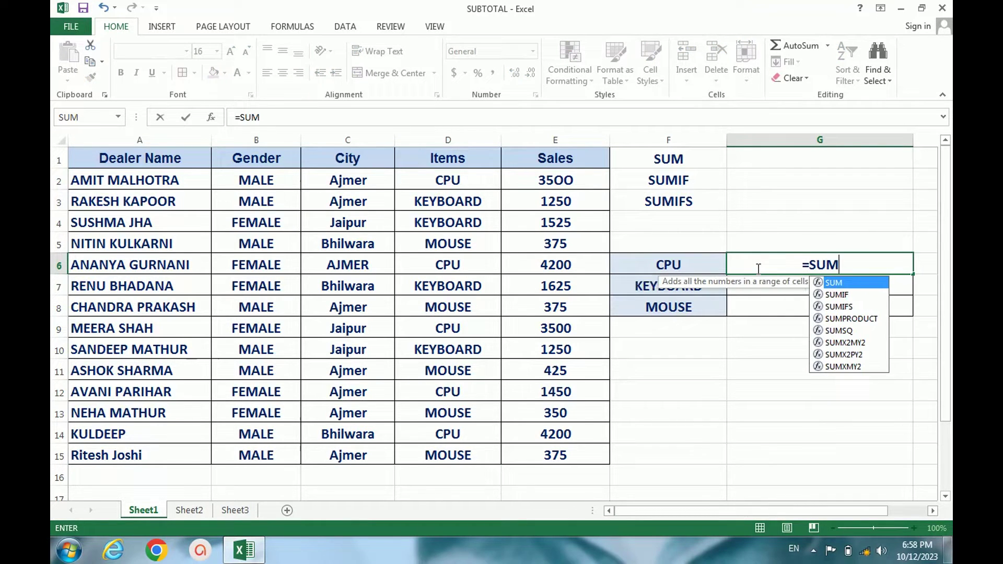
type("IF(")
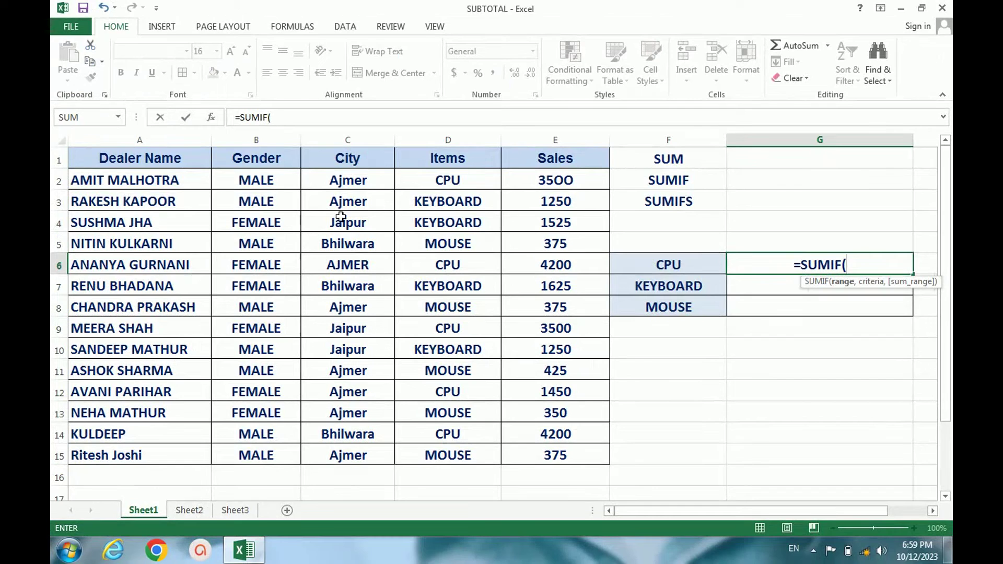
left_click_drag(447, 181, 448, 452)
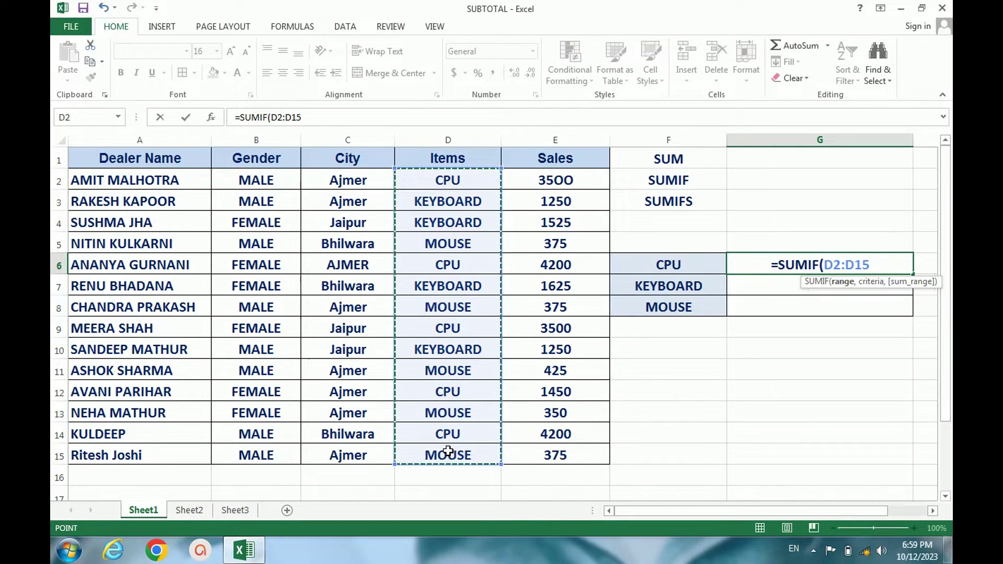
type(",")
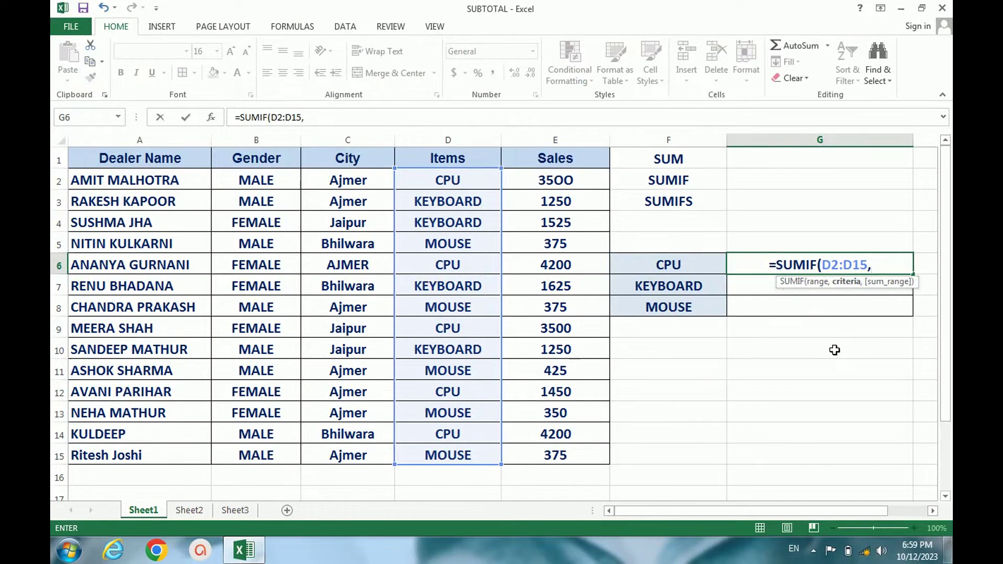
type("\"C")
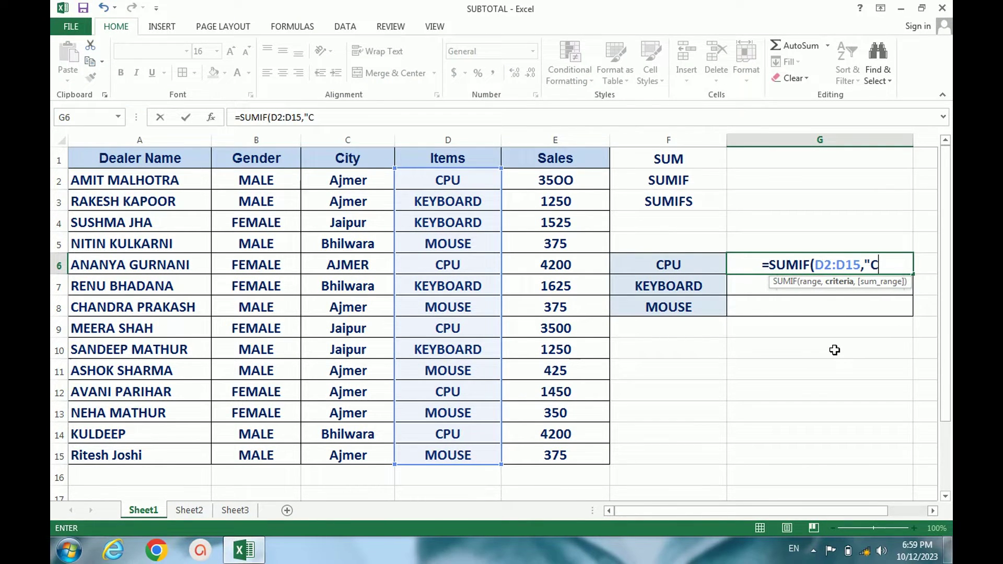
type("P")
type("U")
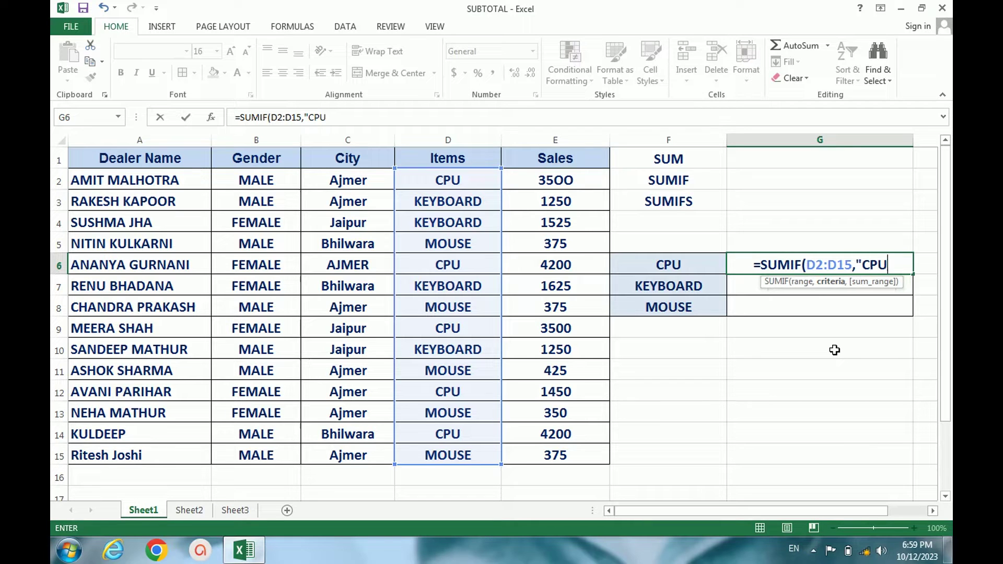
type("\"")
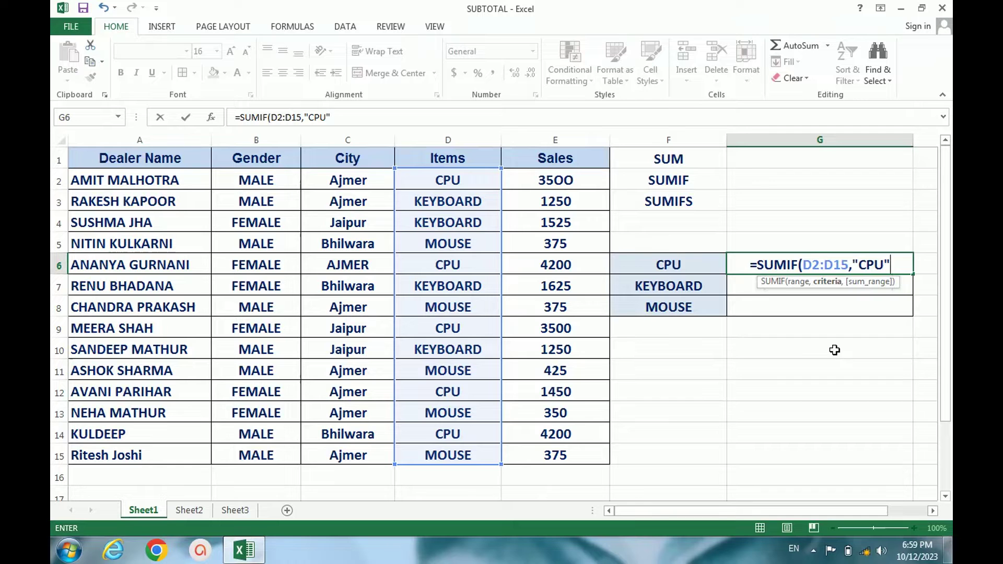
type(",")
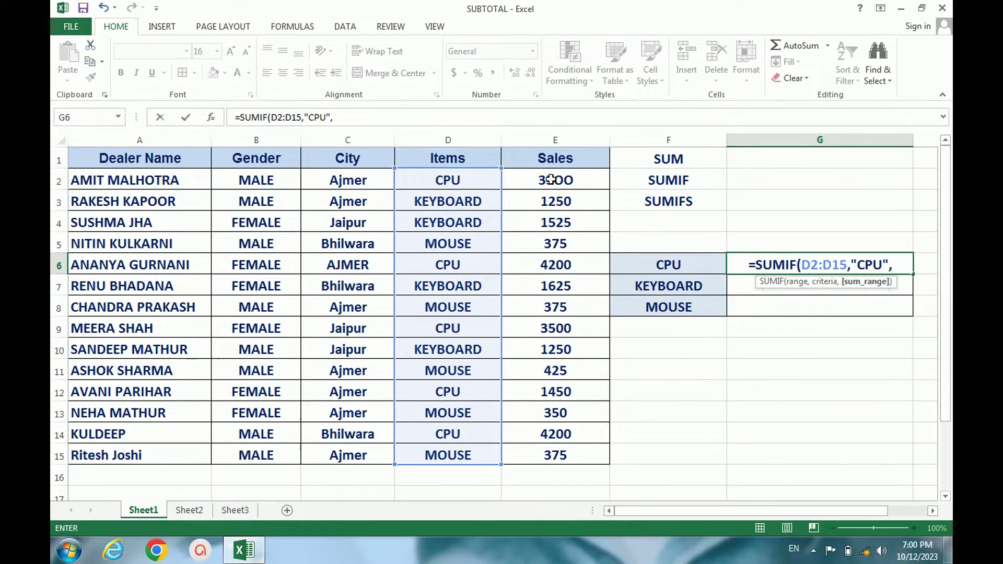
left_click_drag(550, 179, 544, 455)
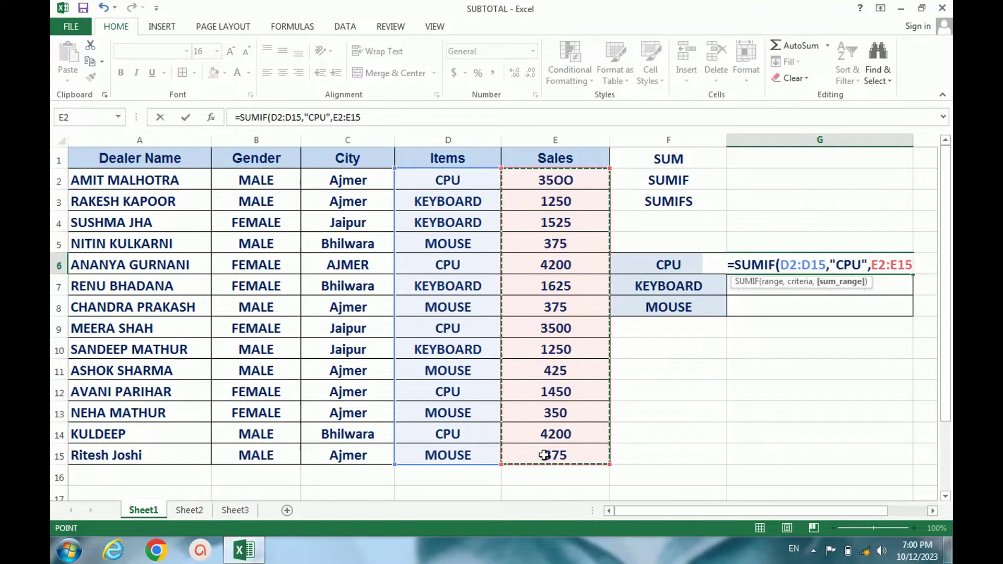
type(")")
key("Return")
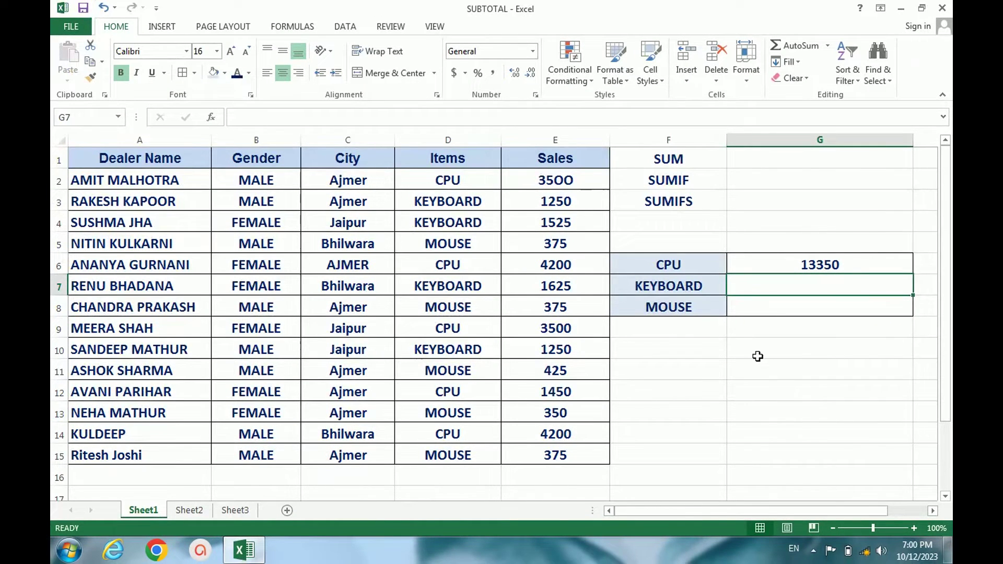
Cross-check the CPU sales total in cell G11 with the formula =SUM(E2,E6,E9,E12,E14).
left_click(745, 372)
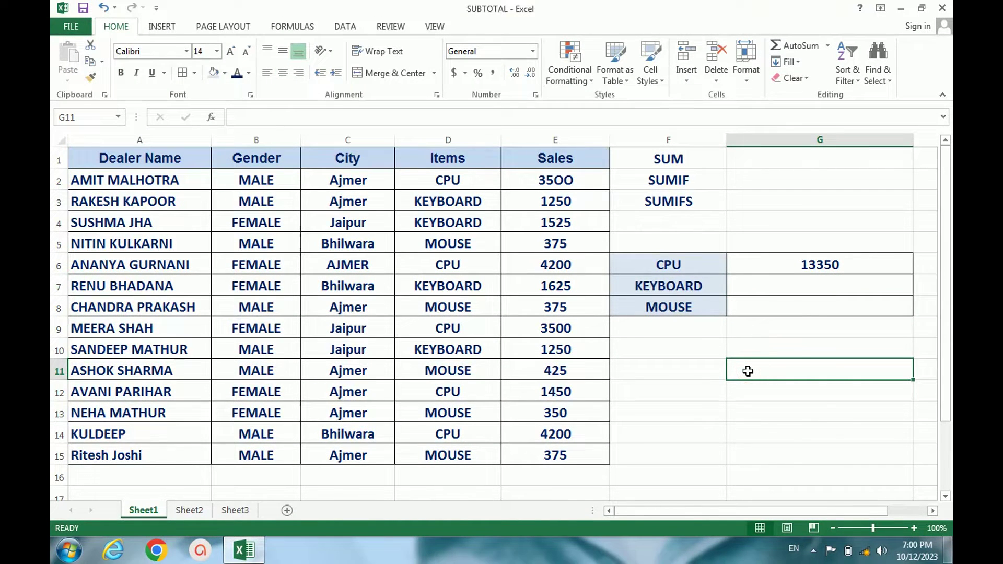
type("=SUM")
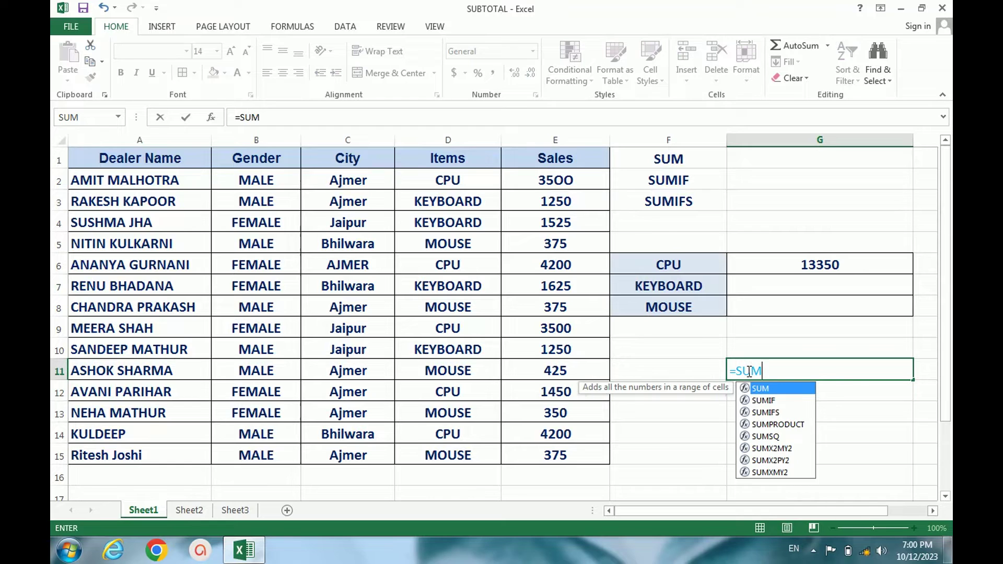
type("(")
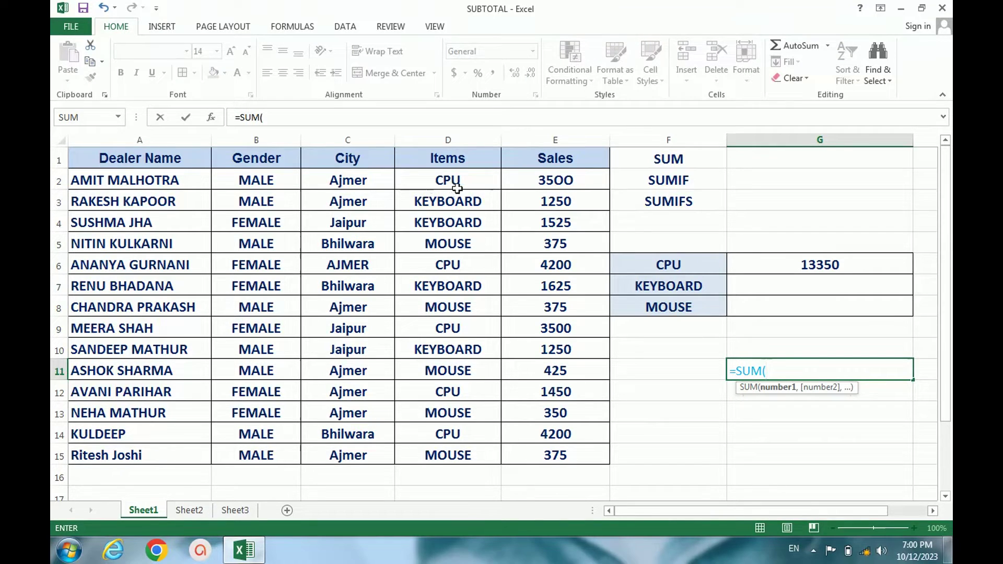
left_click(530, 182)
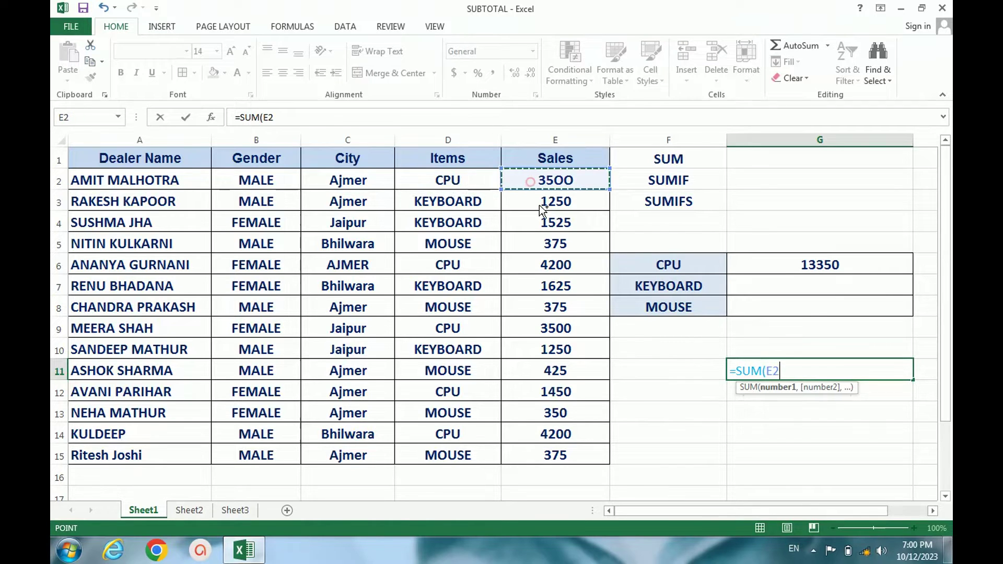
type(",")
left_click(541, 264)
type(",")
left_click(541, 335)
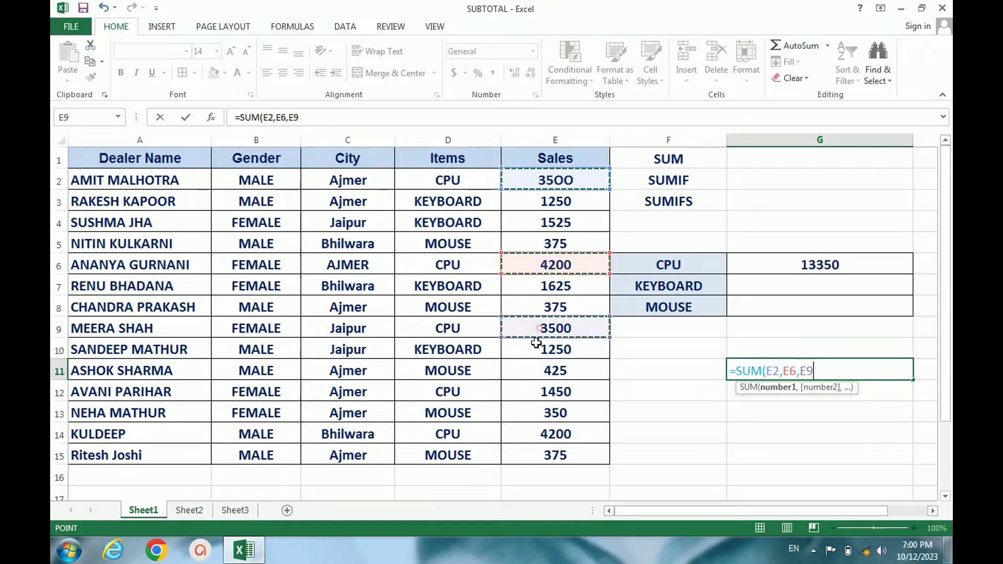
type(",")
left_click(544, 393)
type(",")
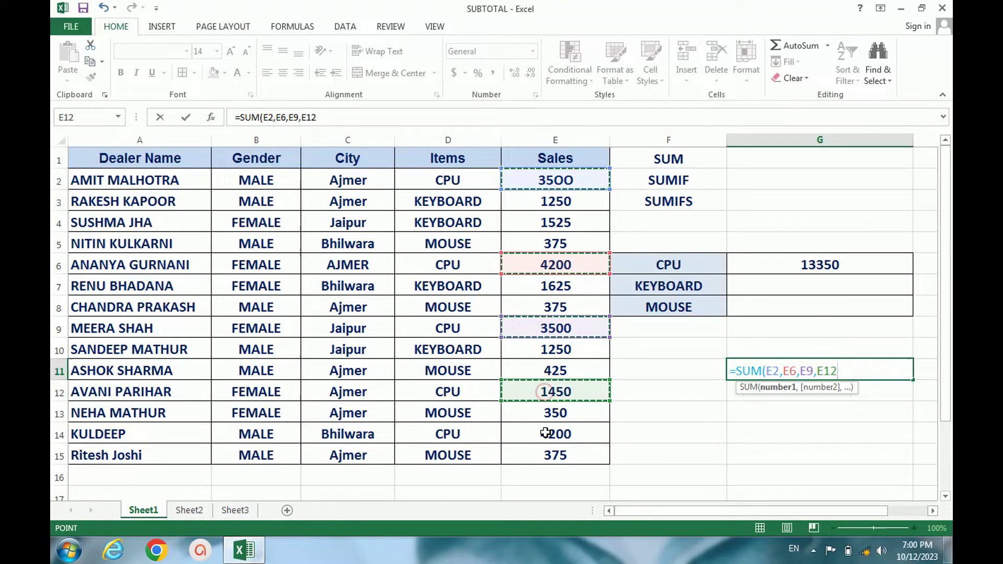
left_click(545, 433)
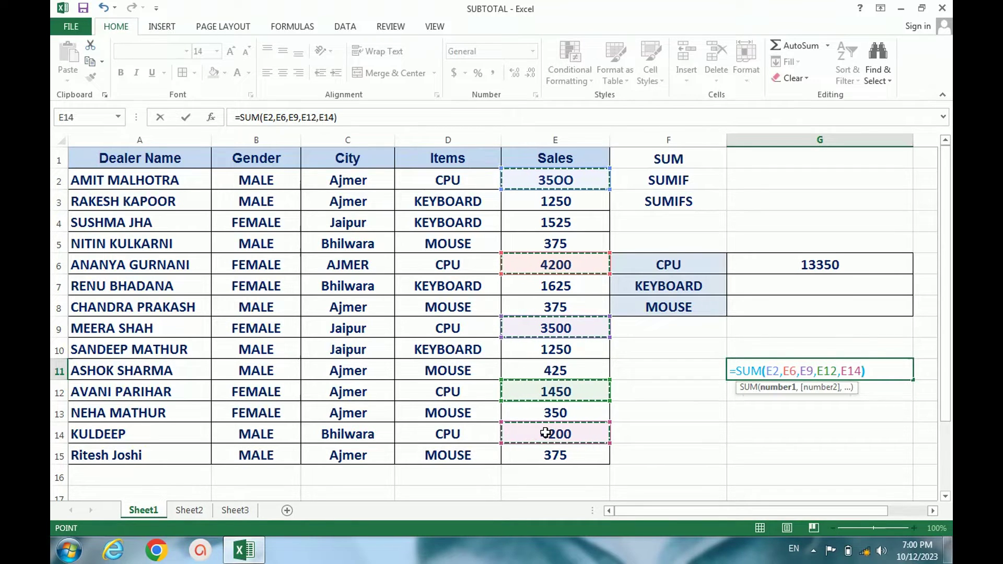
type("))")
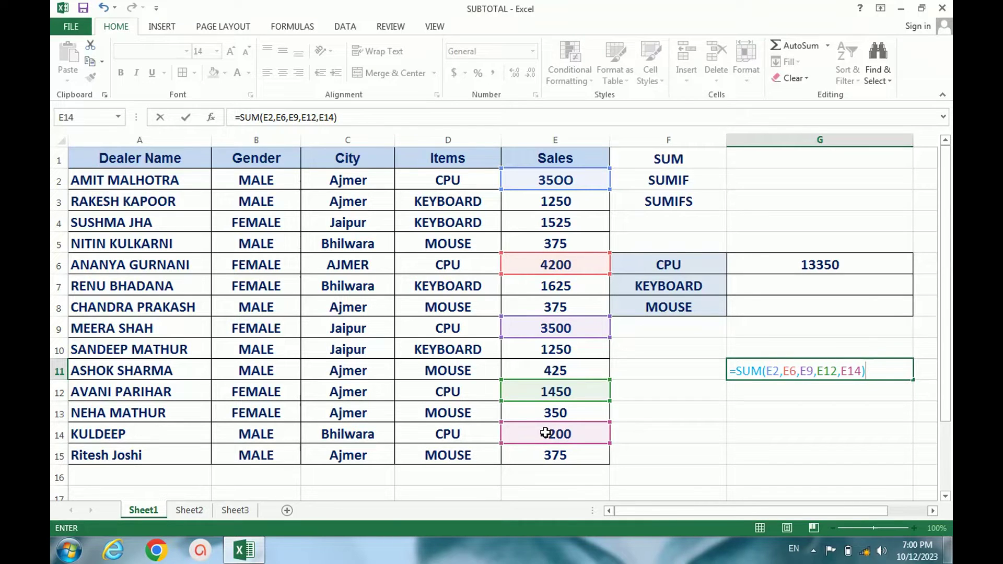
key("Return")
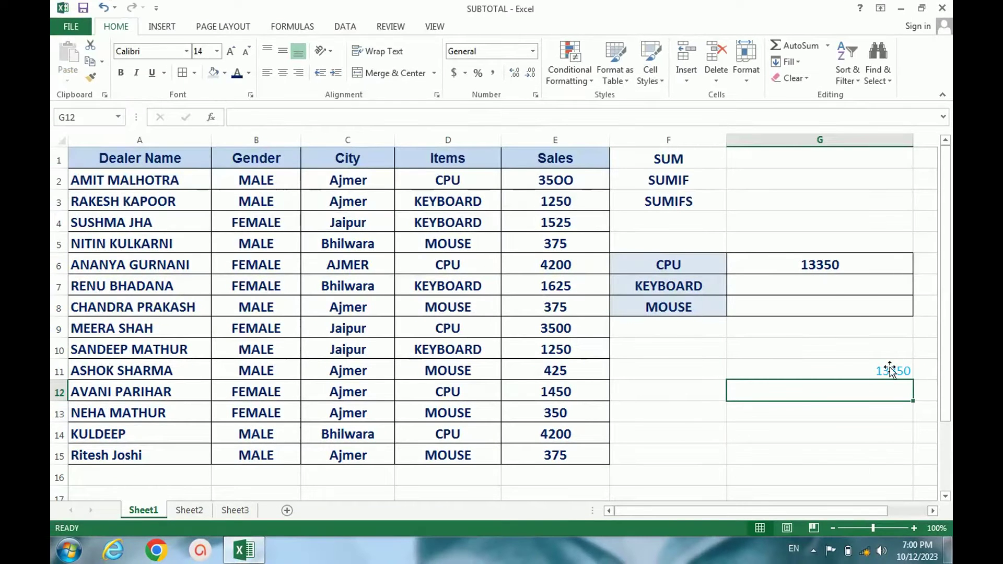
Clear the cross-check SUM formula from cell G11.
left_click(884, 373)
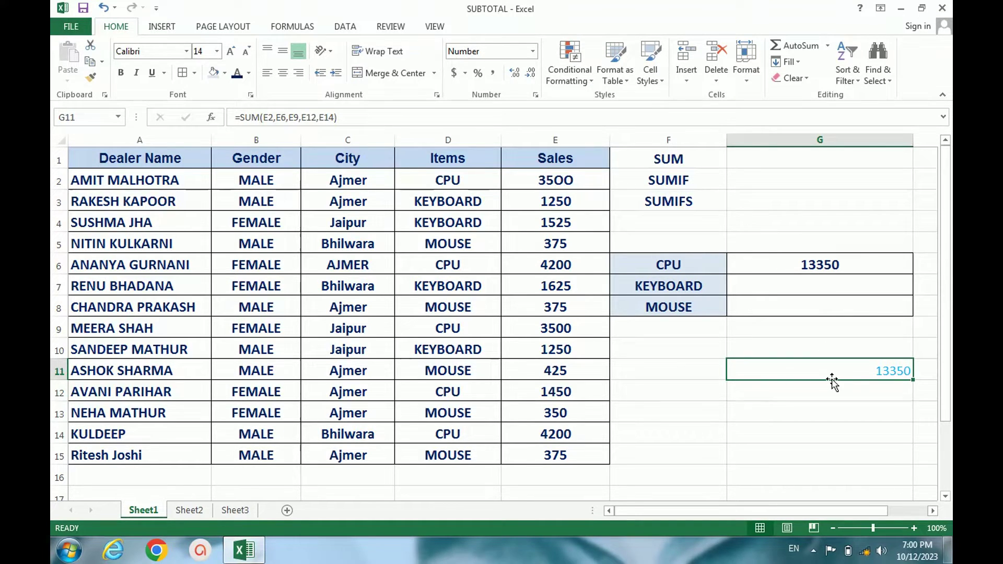
key("Delete")
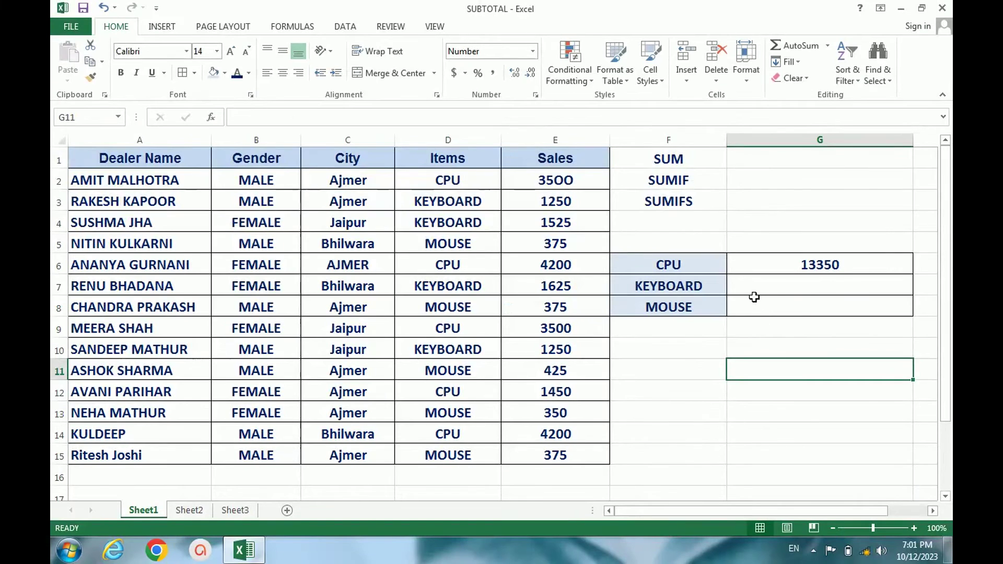
Calculate total keyboard sales in cell G7 with the formula =SUMIF(D2:D15,"KEYBOARD",E2:E15).
left_click(763, 327)
type("=S")
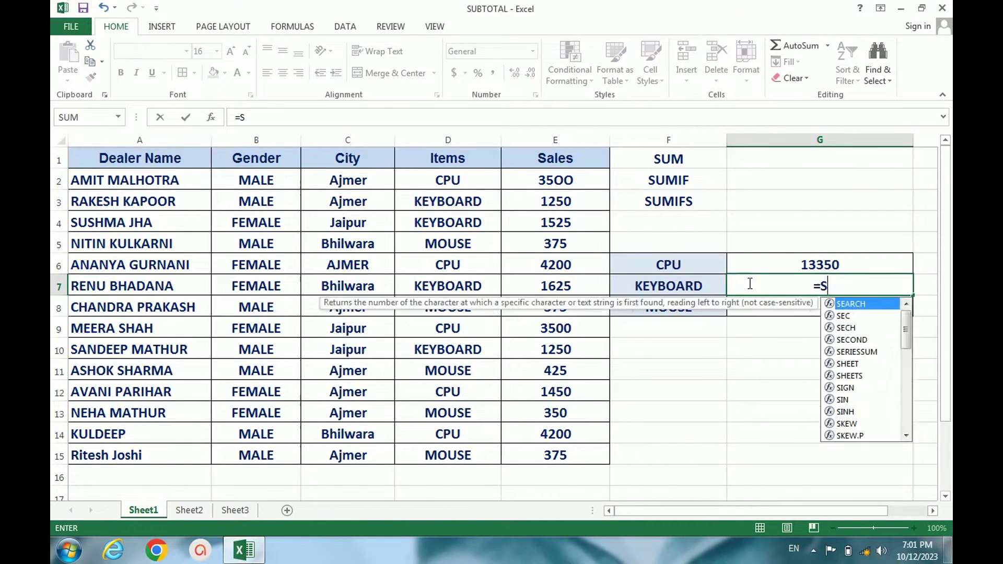
type("UMIF")
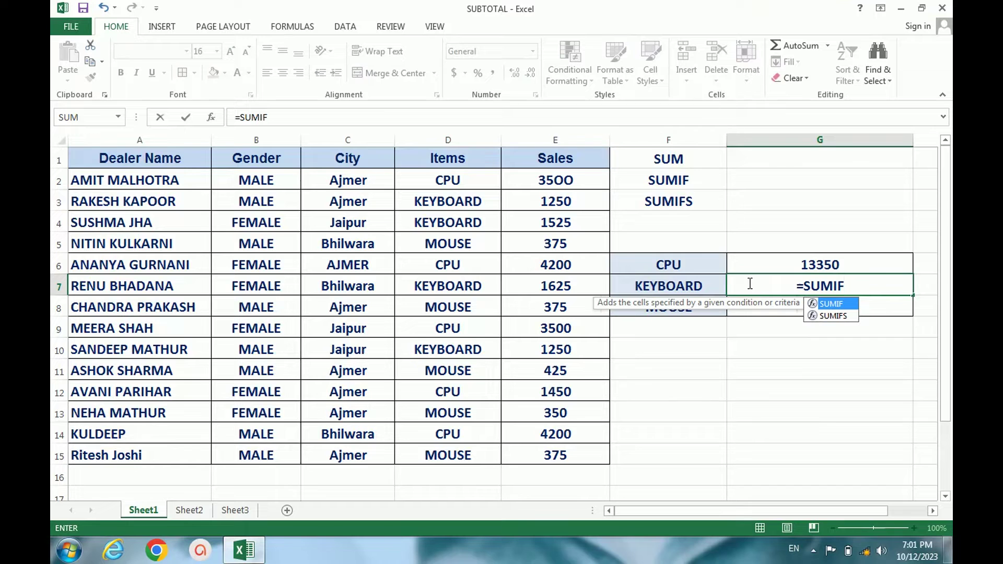
type("(")
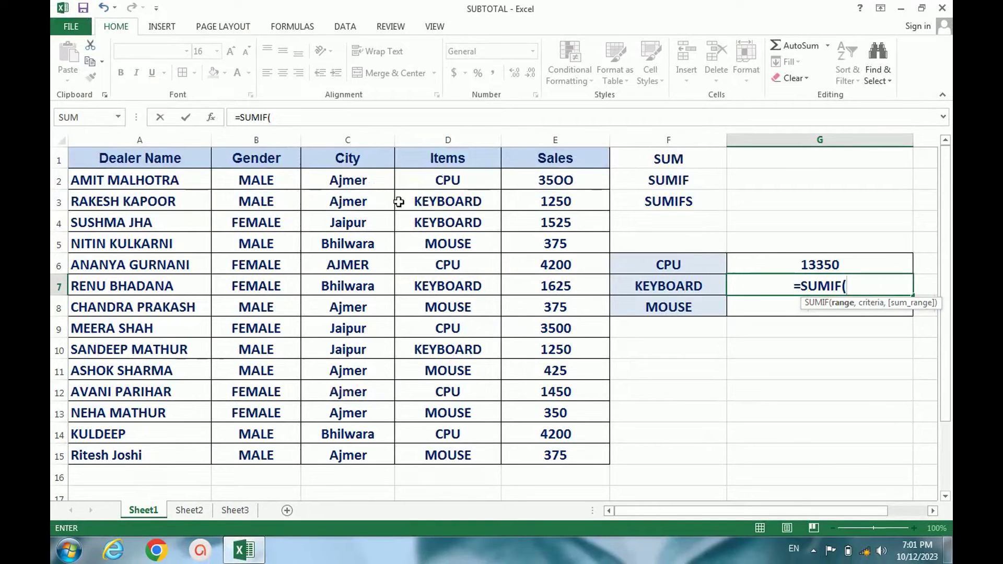
left_click_drag(423, 182, 441, 443)
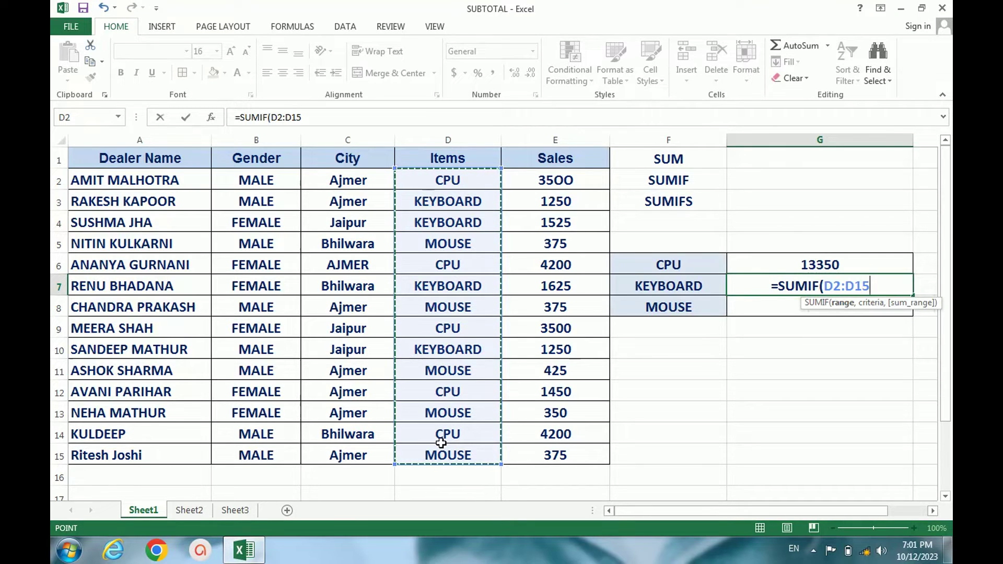
type(",")
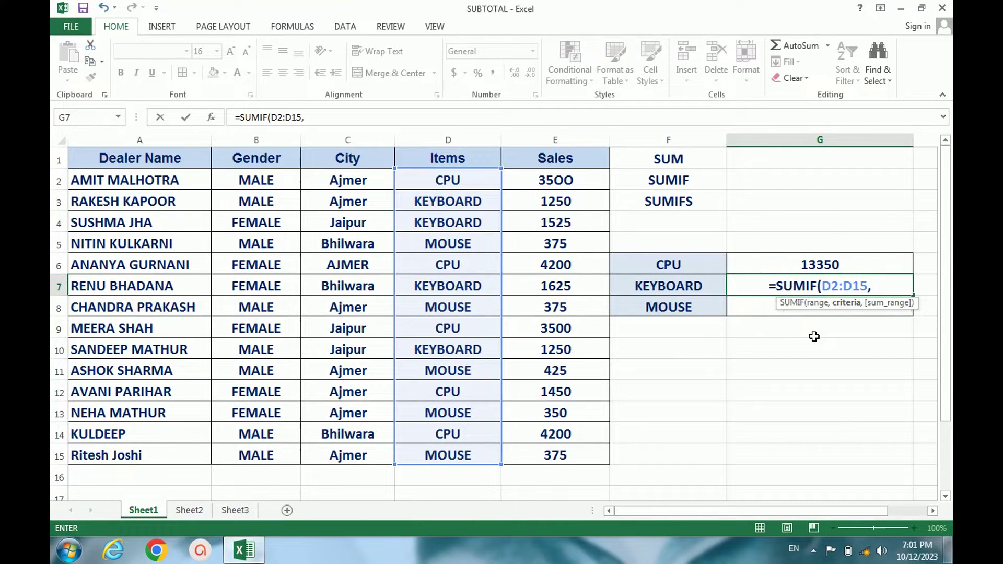
type("\"K")
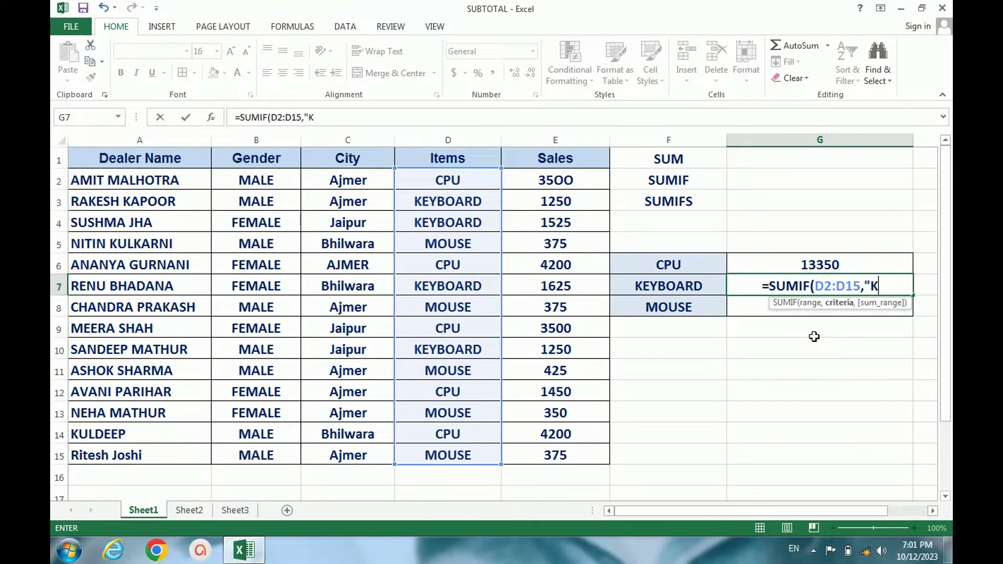
type("EYBOAR")
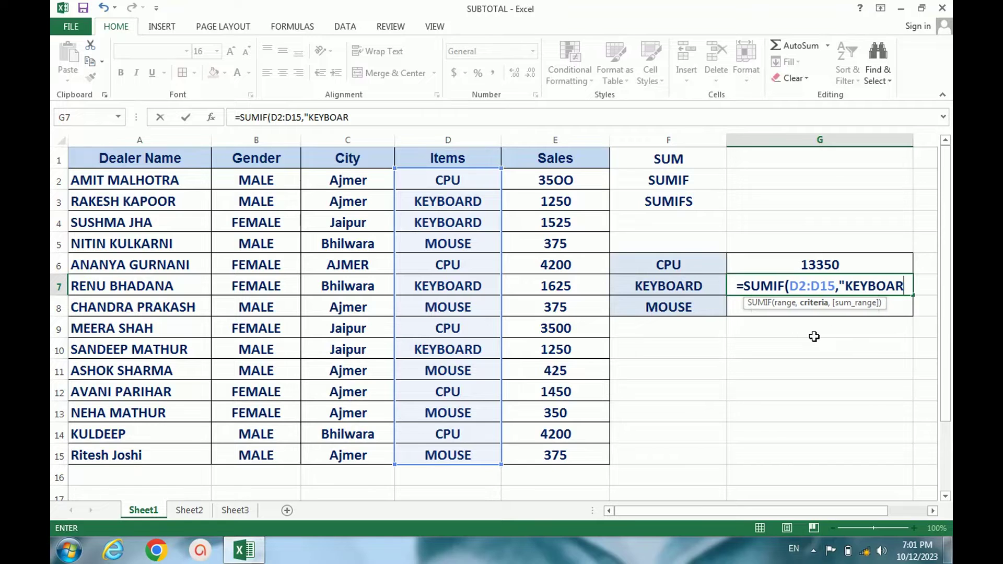
type("D\"")
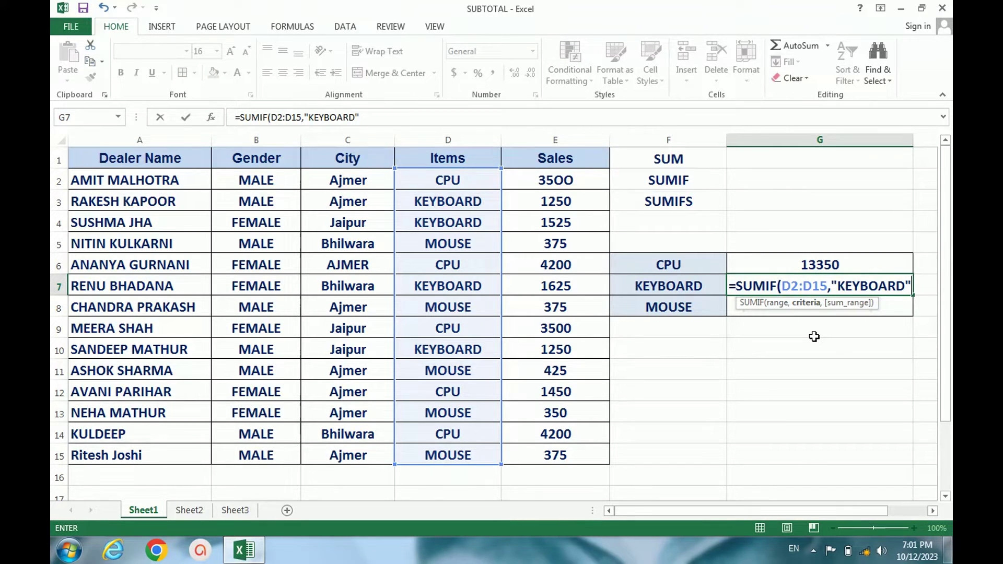
type(",")
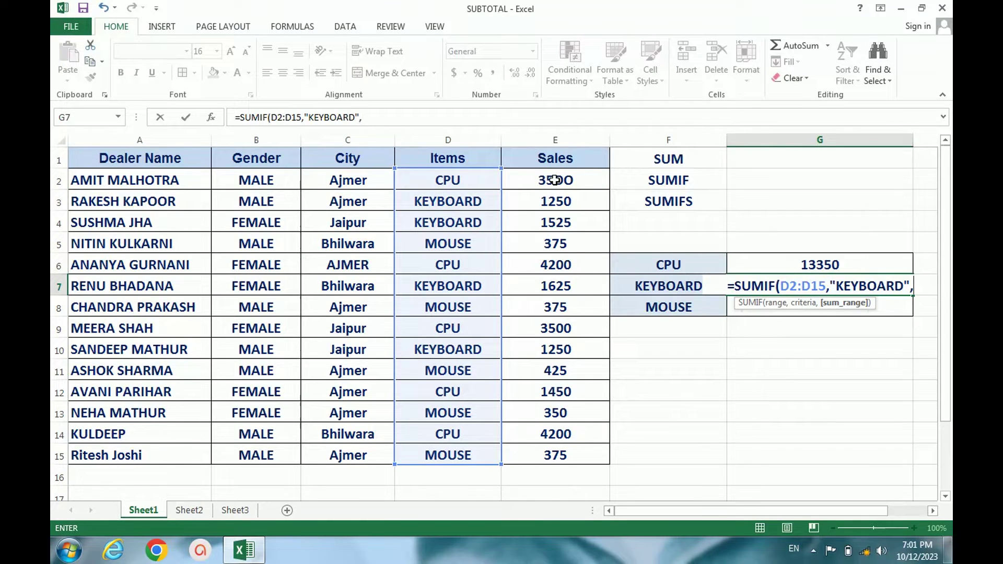
left_click_drag(555, 180, 570, 460)
type(")")
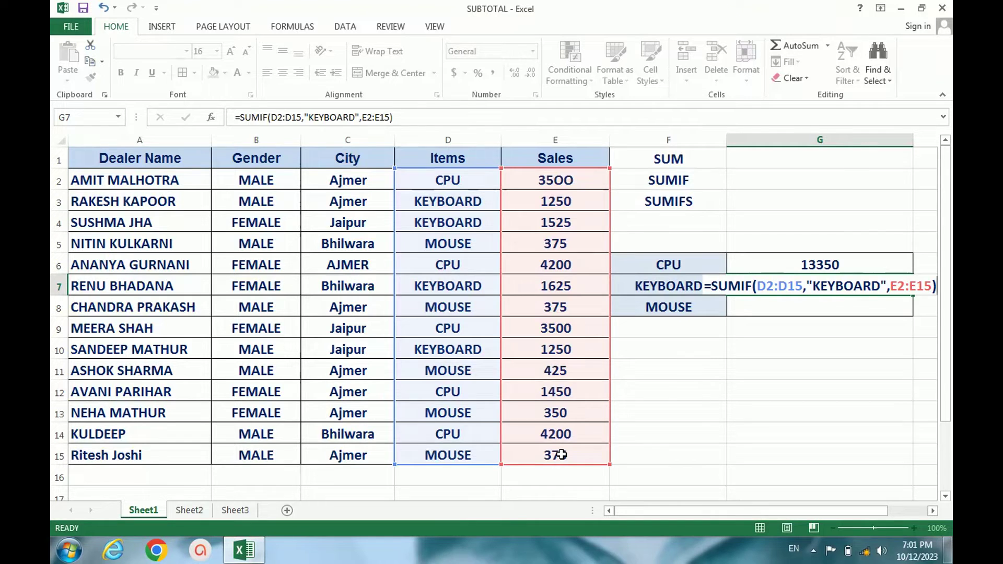
key("Return")
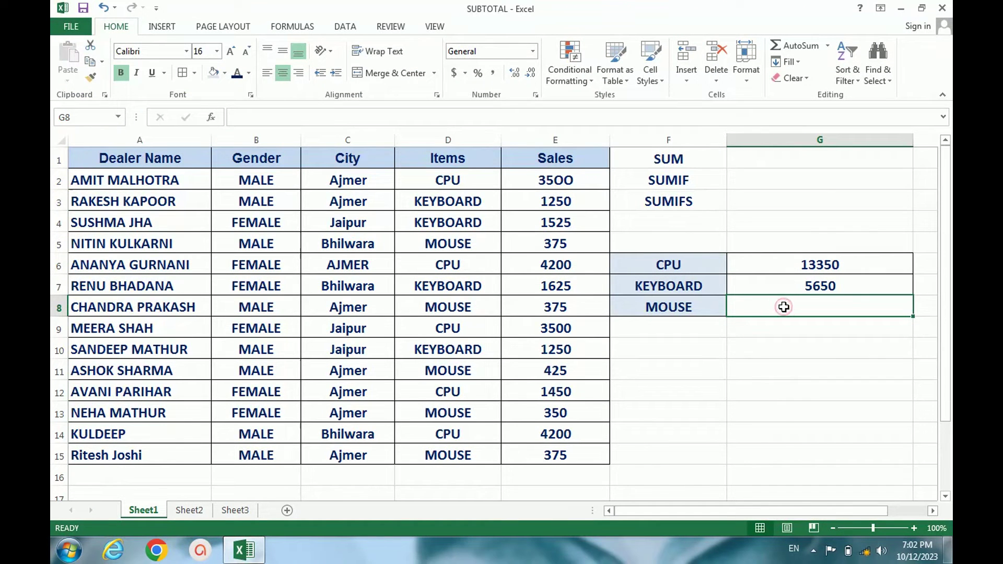
Calculate total mouse sales in cell G8 with the formula =SUMIF(D2:D15,"MOUSE",E2:E15).
type("=S")
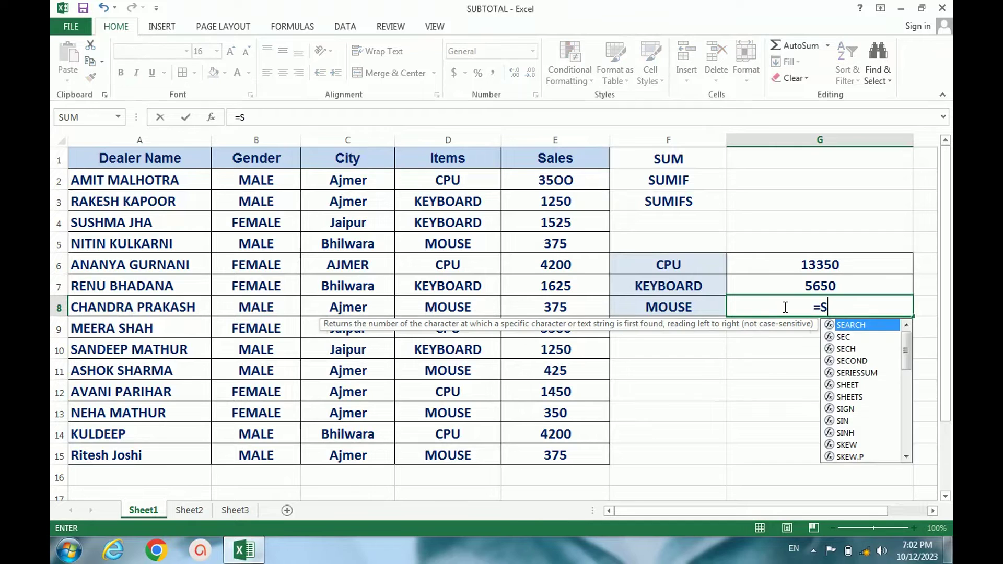
type("UM")
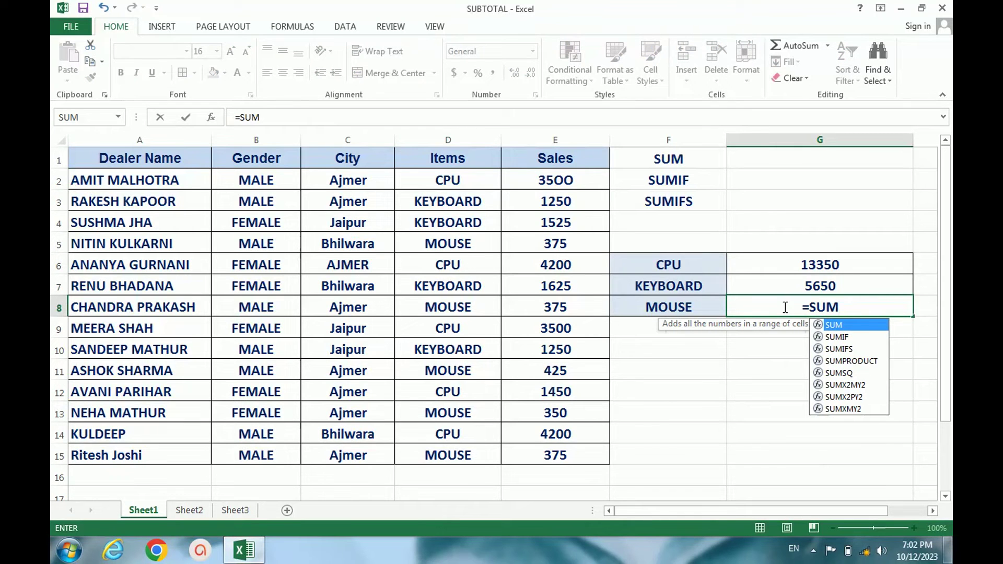
type("IF(")
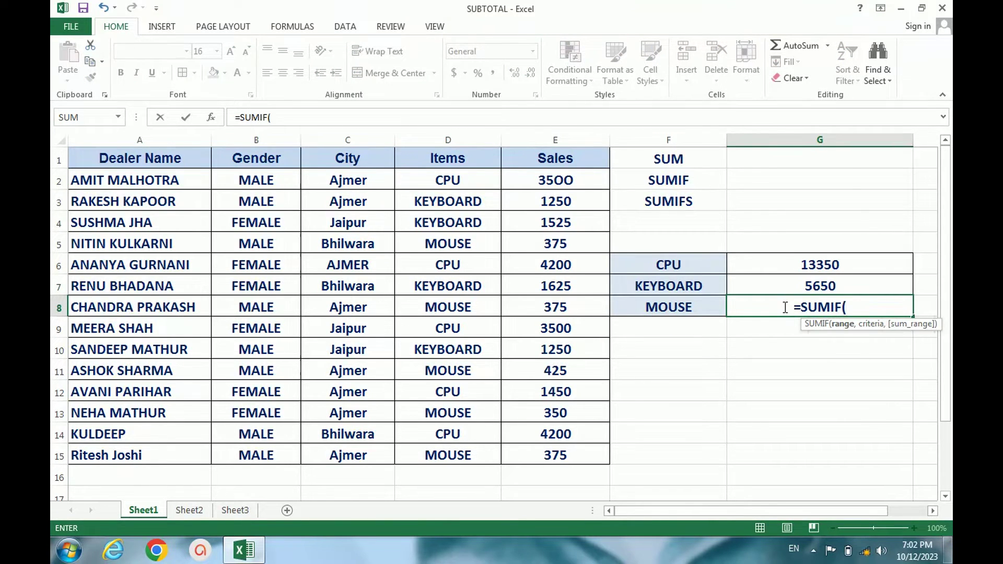
left_click_drag(429, 181, 443, 458)
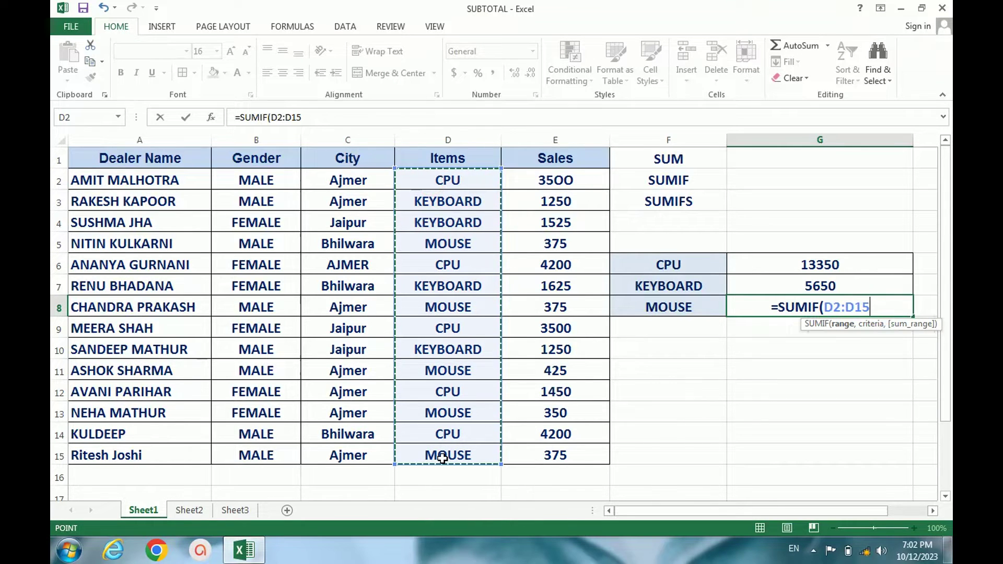
type(",")
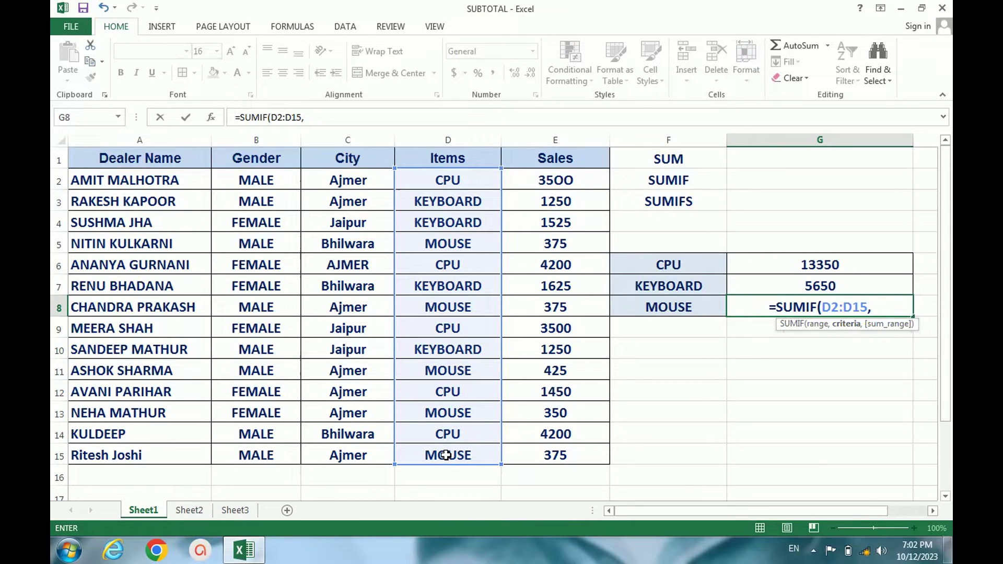
type("\"")
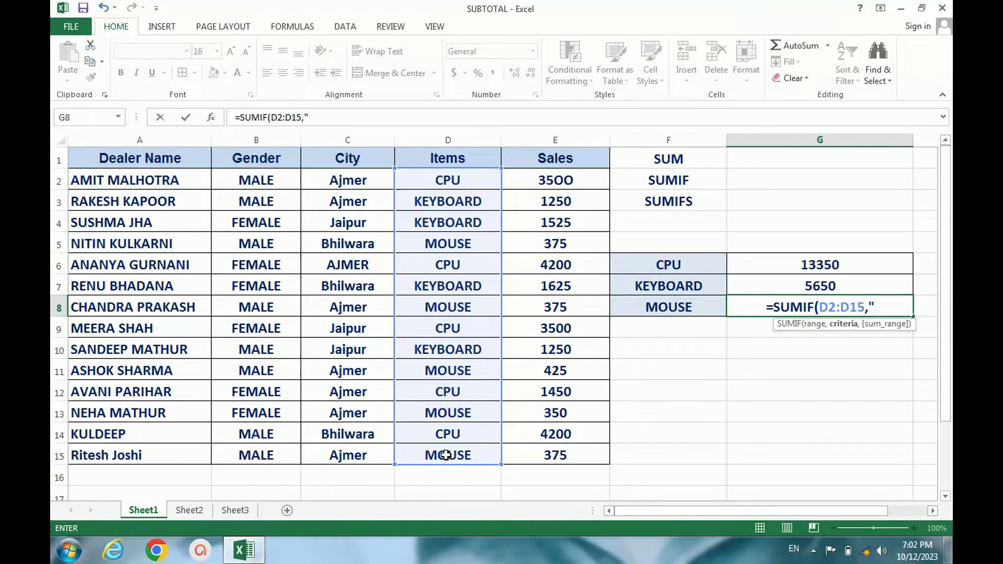
type("MOUSE")
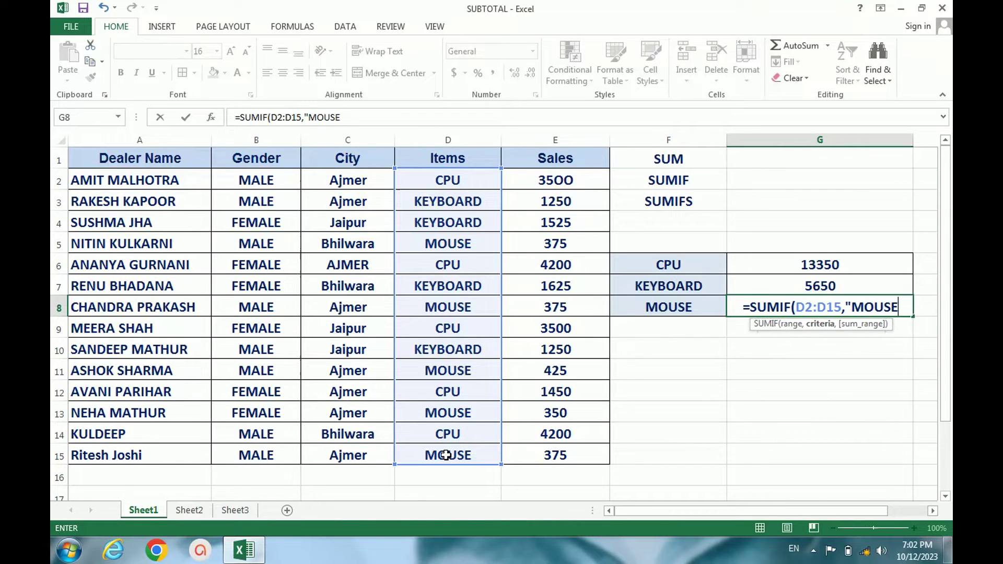
type("\"")
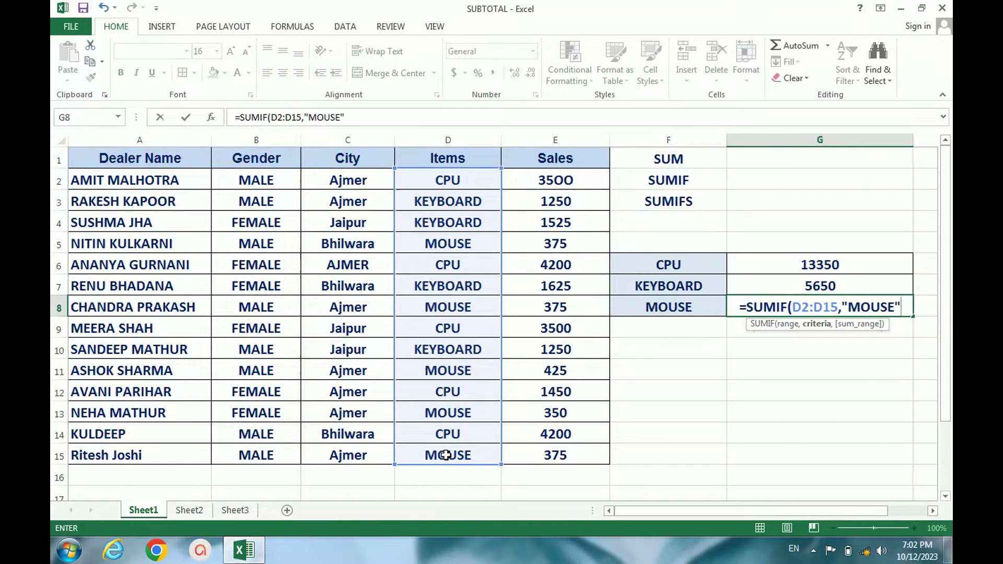
type(",")
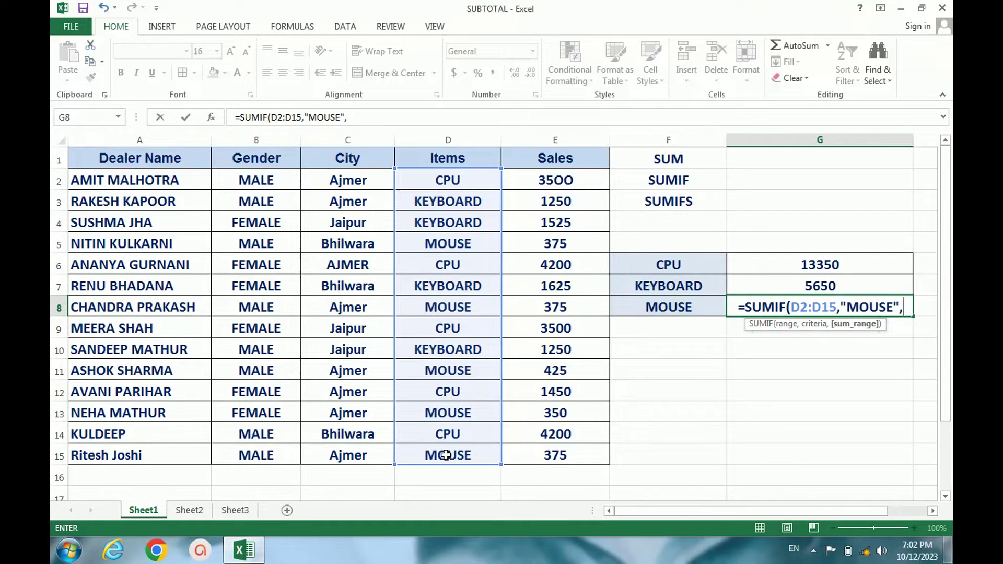
left_click_drag(559, 179, 576, 459)
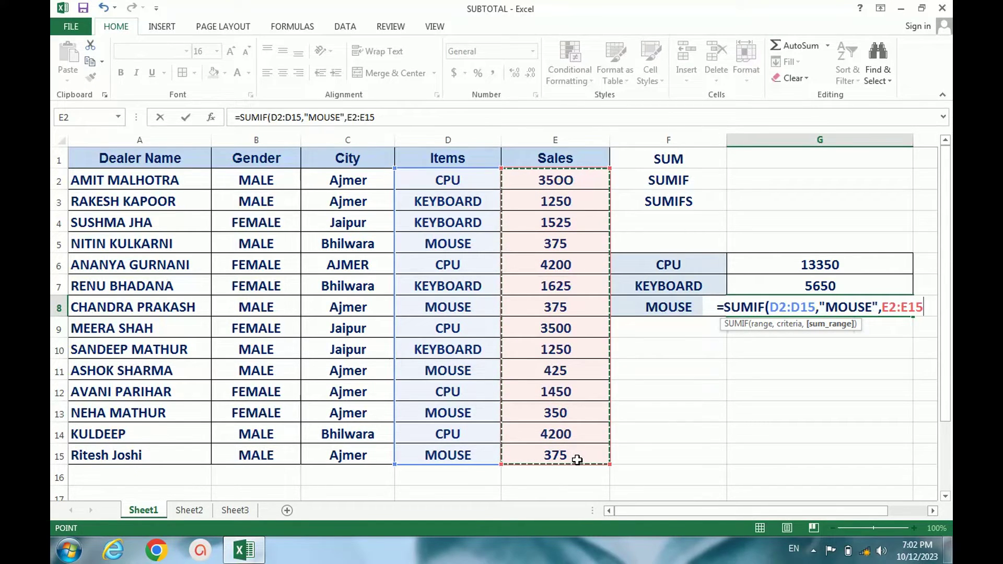
type(")")
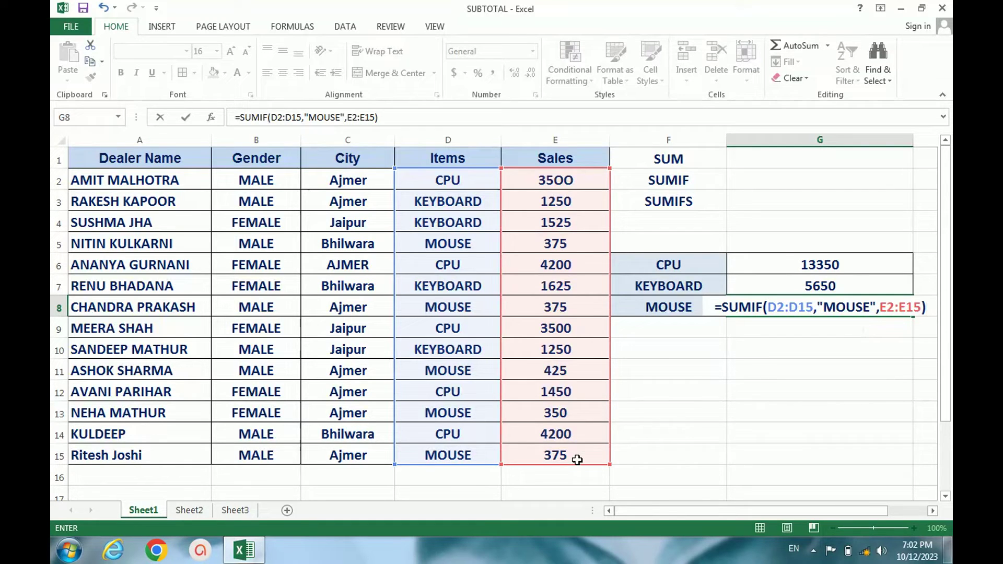
key("Return")
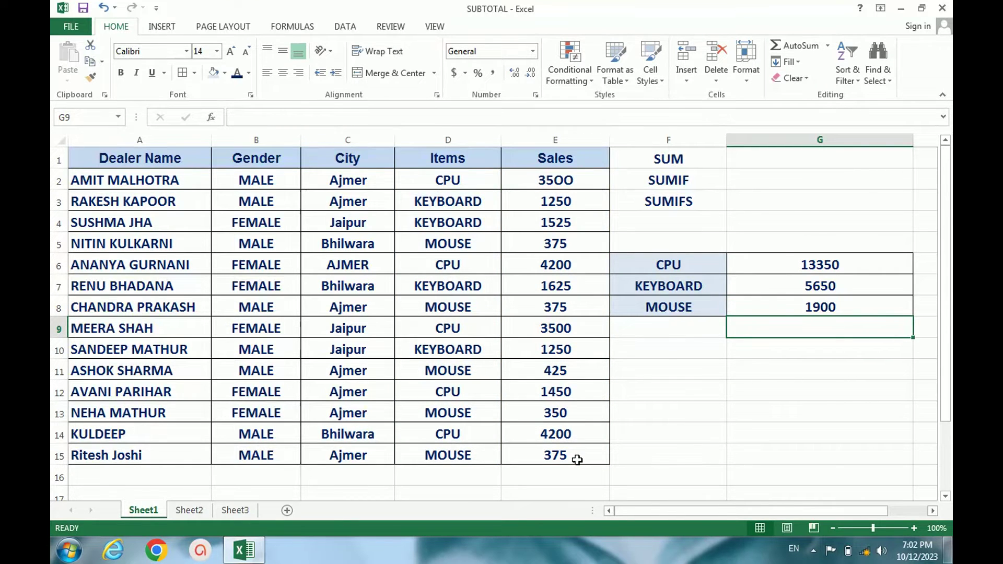
left_click(792, 309)
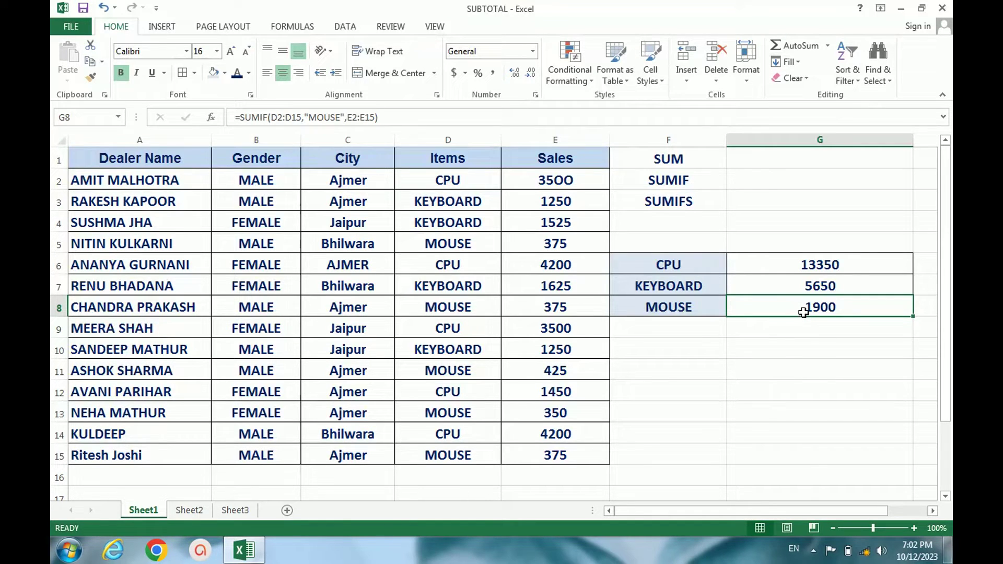
left_click(794, 345)
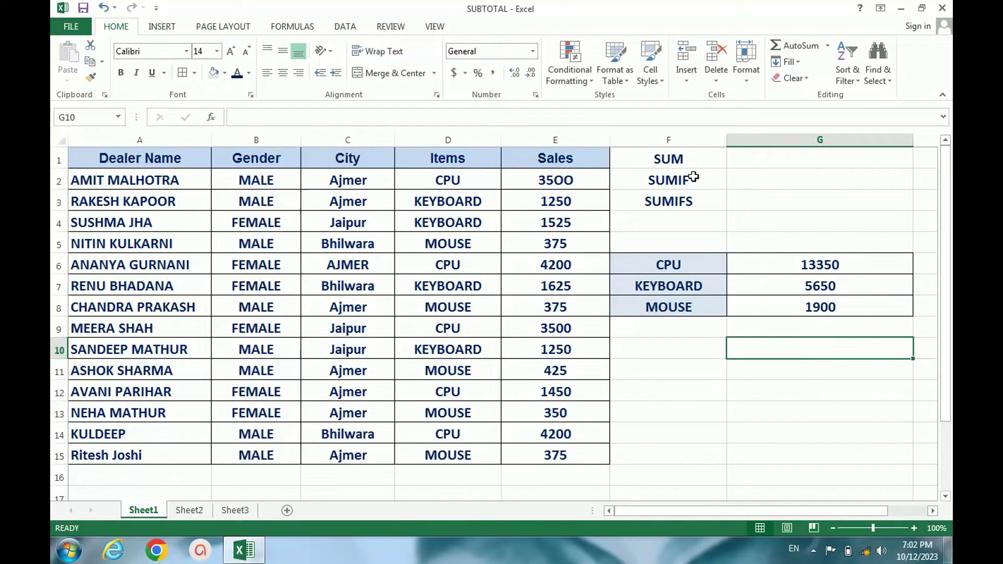
left_click(696, 151)
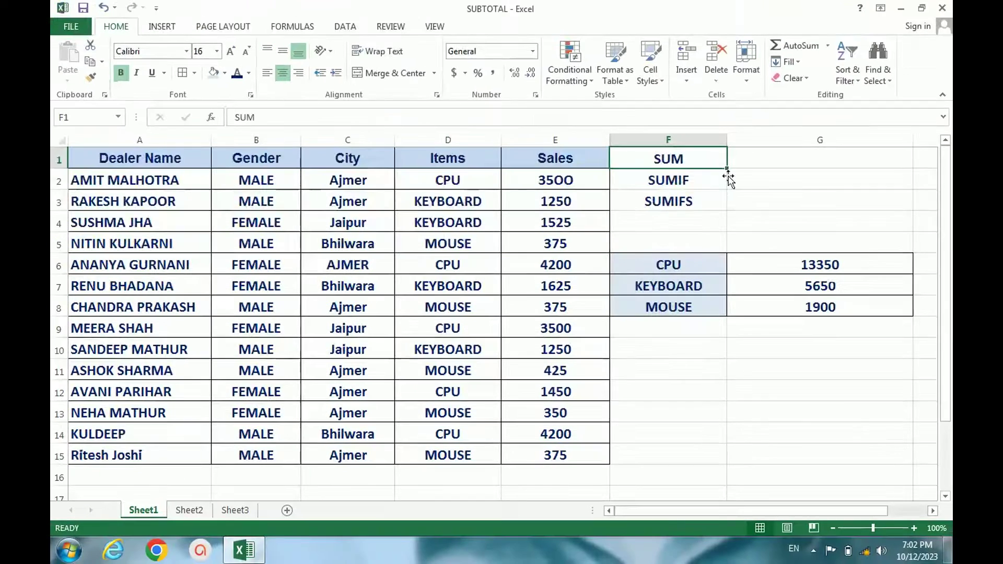
left_click(740, 179)
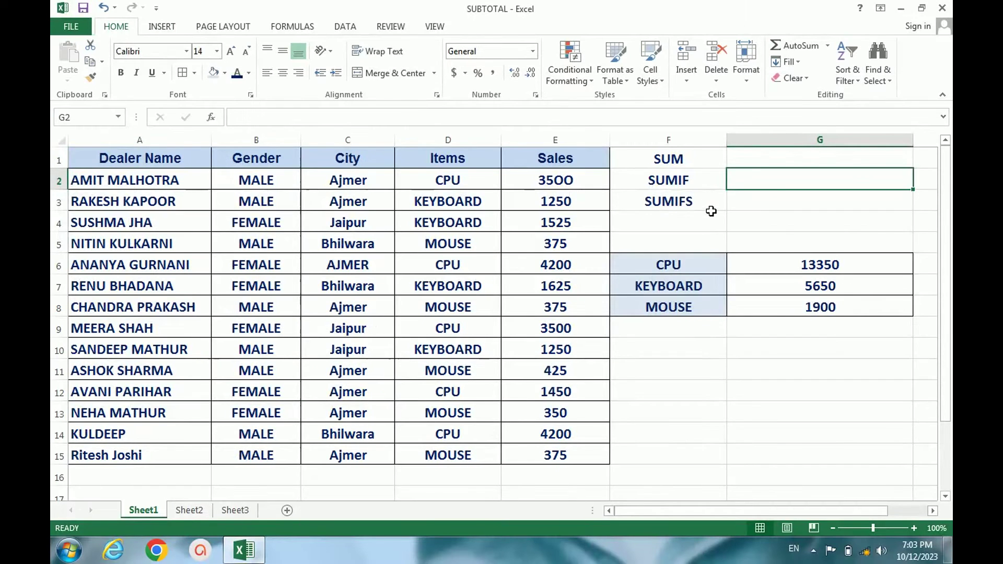
left_click(667, 222)
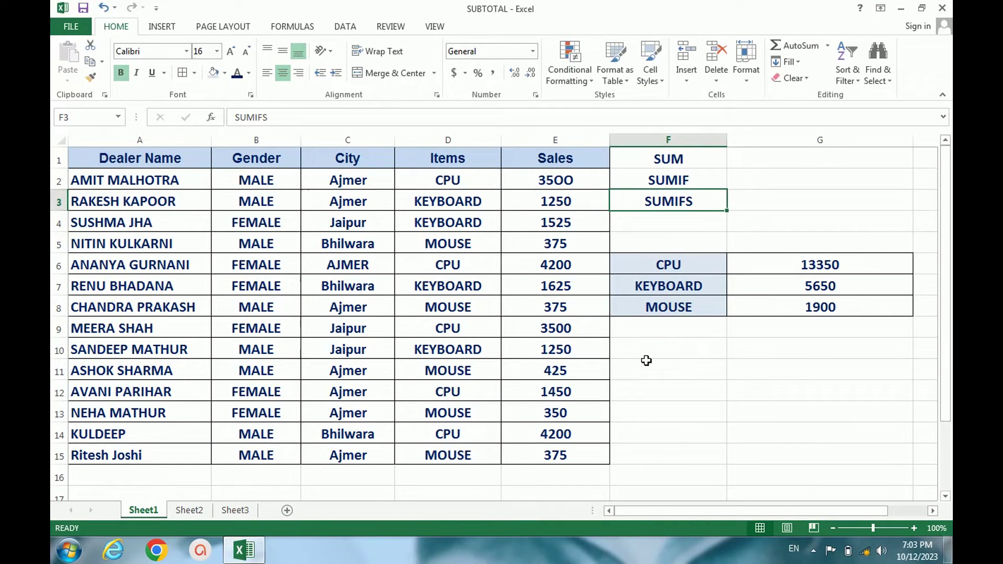
left_click(646, 361)
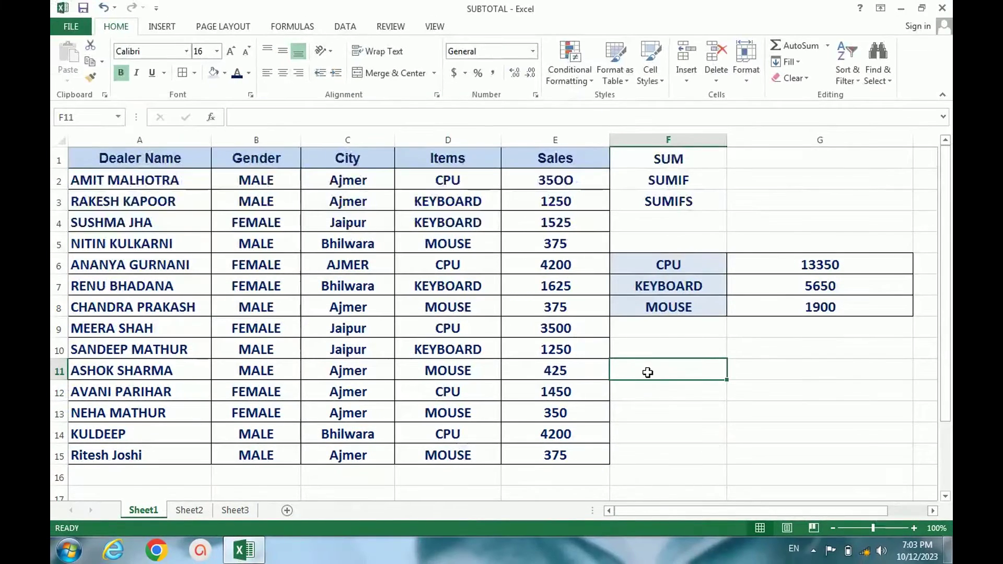
left_click(631, 353)
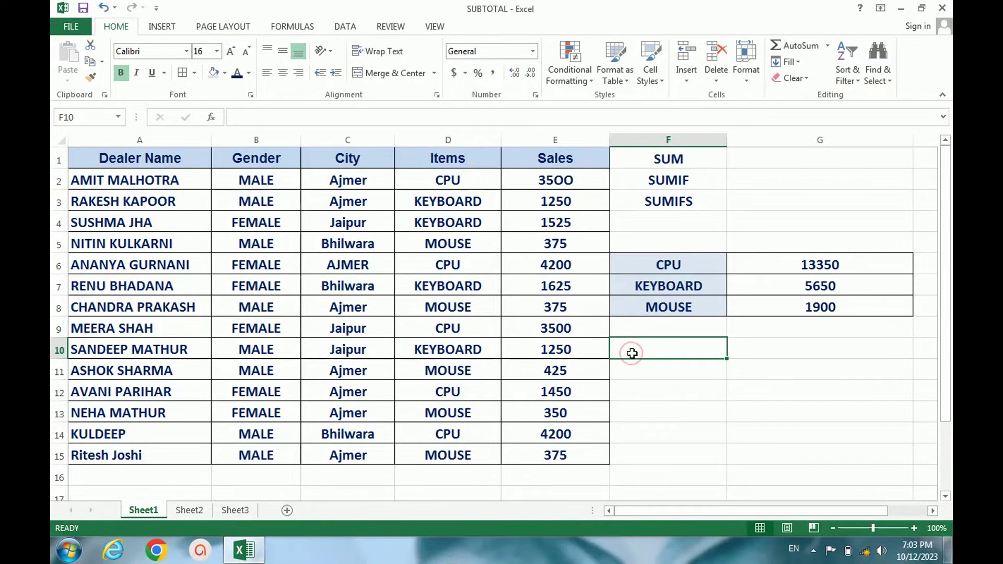
Clear the CPU, keyboard and mouse SUMIF totals from cells G6 to G8.
left_click_drag(789, 272, 806, 326)
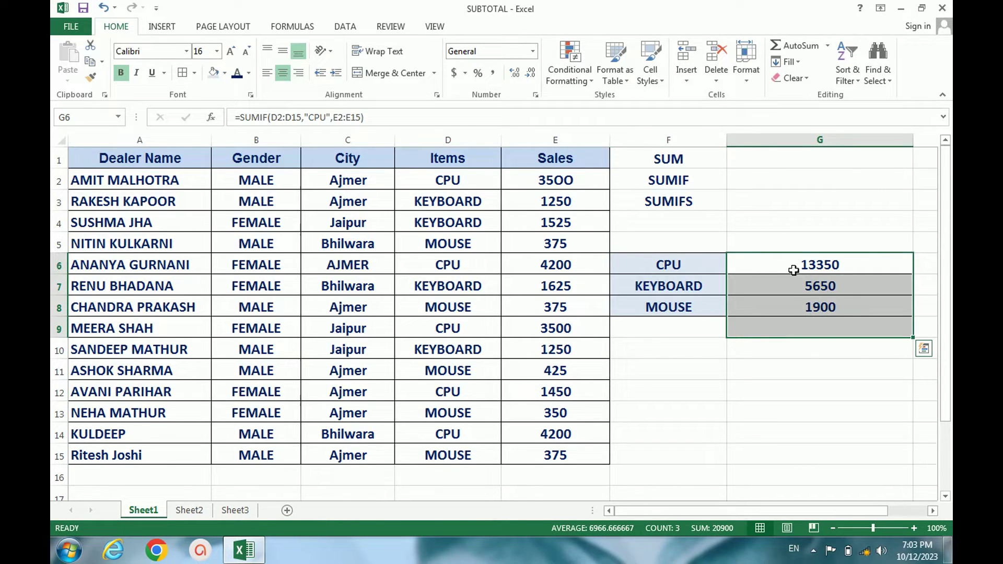
left_click(784, 308)
left_click_drag(783, 270, 800, 324)
key("Delete")
left_click(794, 266)
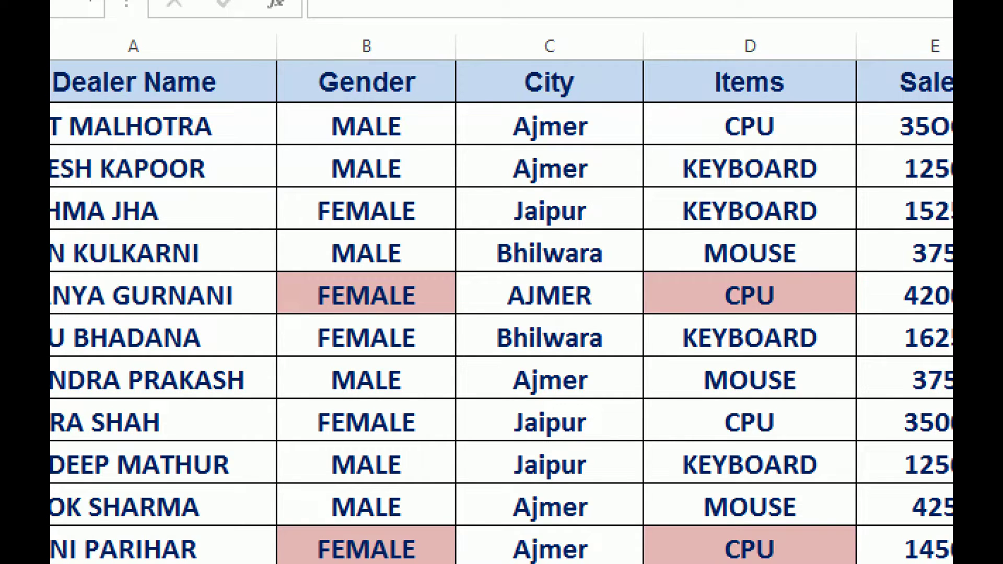
key("Escape")
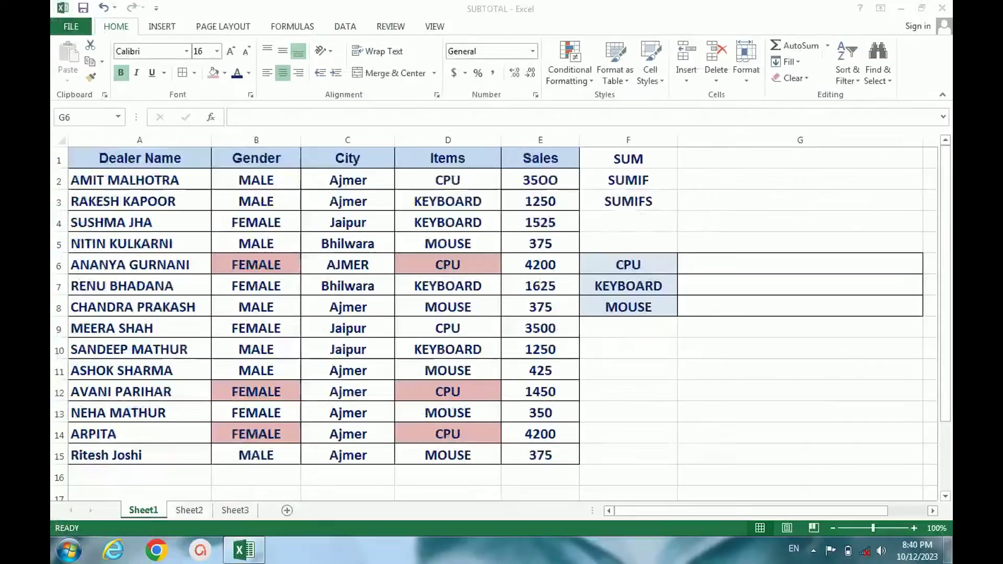
key("ctrl+1")
key("Escape")
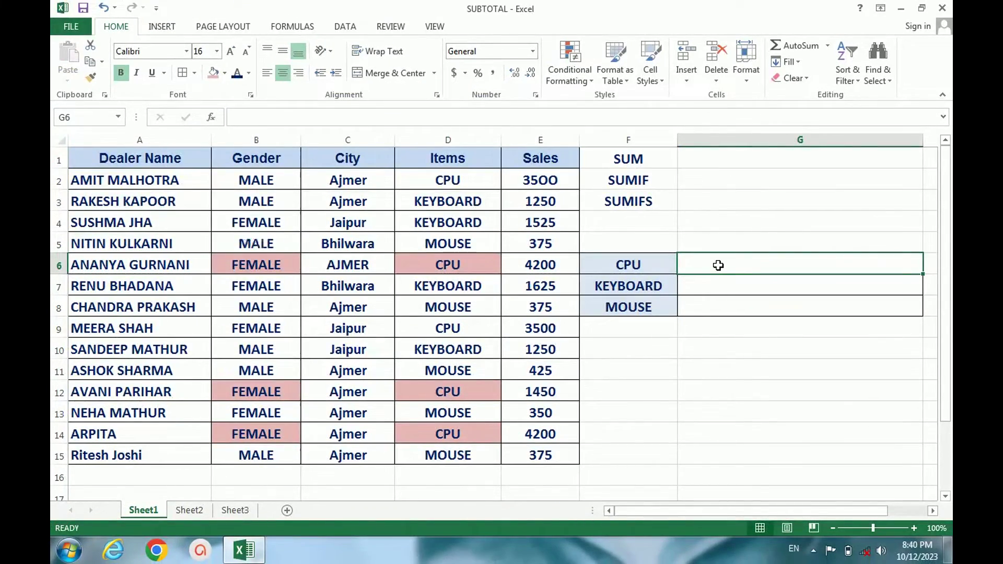
key("ctrl+1")
key("Escape")
Begin a SUMIFS formula in the CPU total cell G6 with the sales cells E2:E15 as sum range.
type("=")
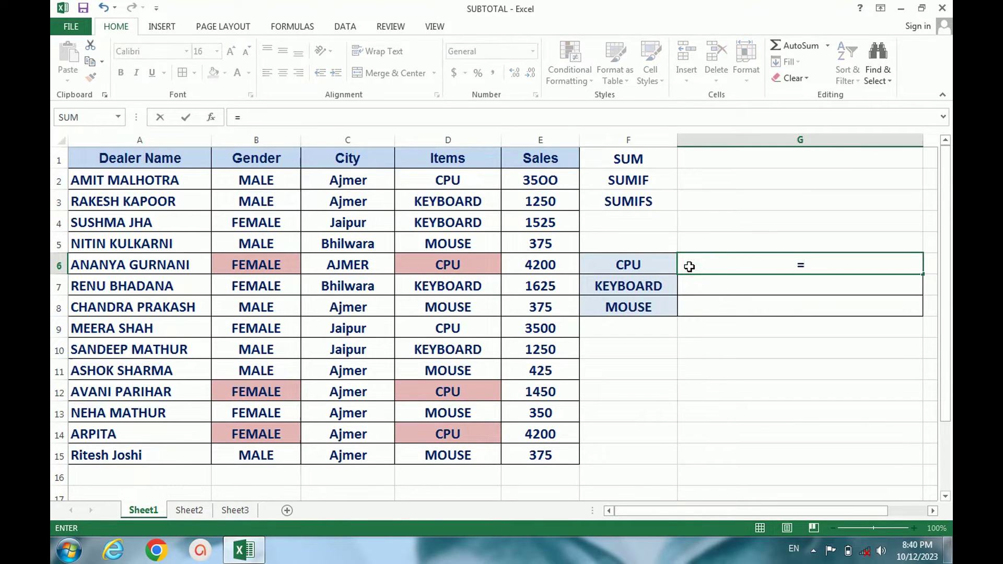
type("SUMIFS(")
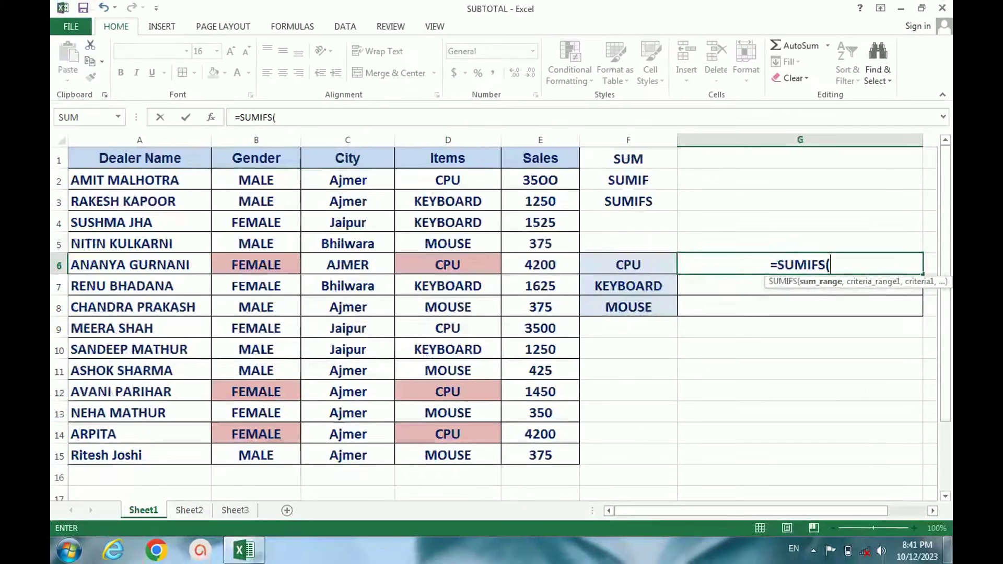
left_click(546, 182)
left_click_drag(548, 191, 552, 455)
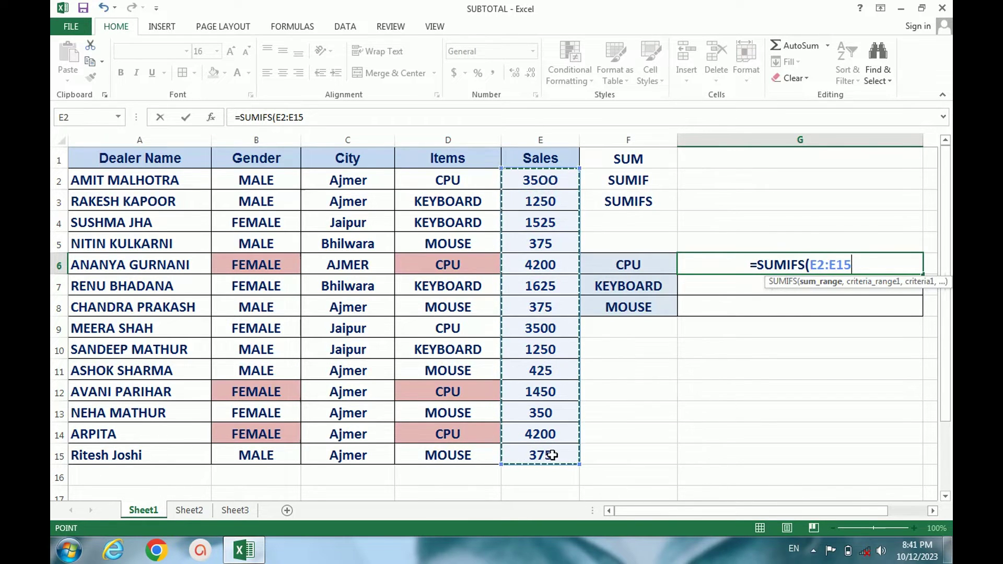
type(",")
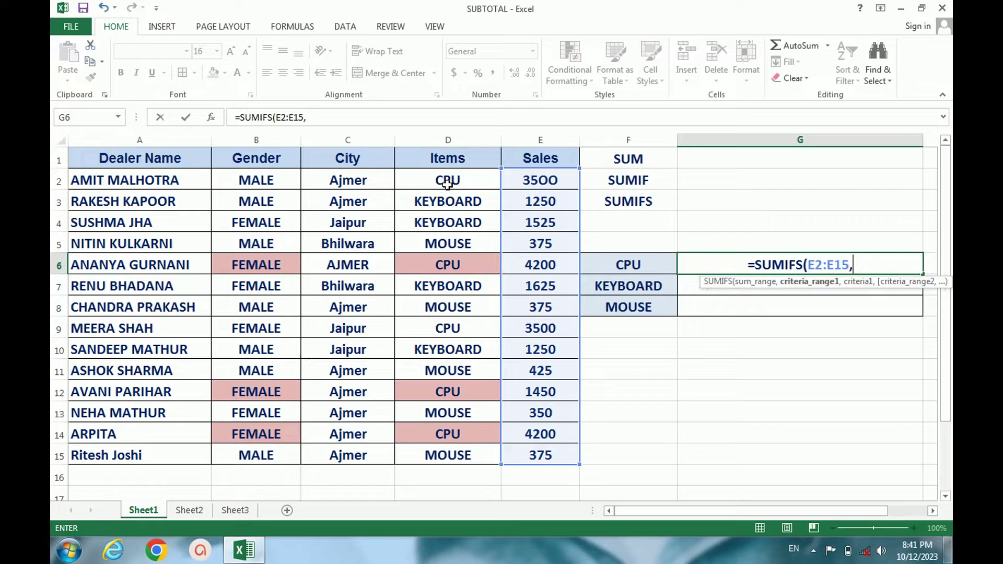
Add the first SUMIFS condition, with items range D2:D15 and criterion "CPU".
left_click_drag(447, 182, 470, 455)
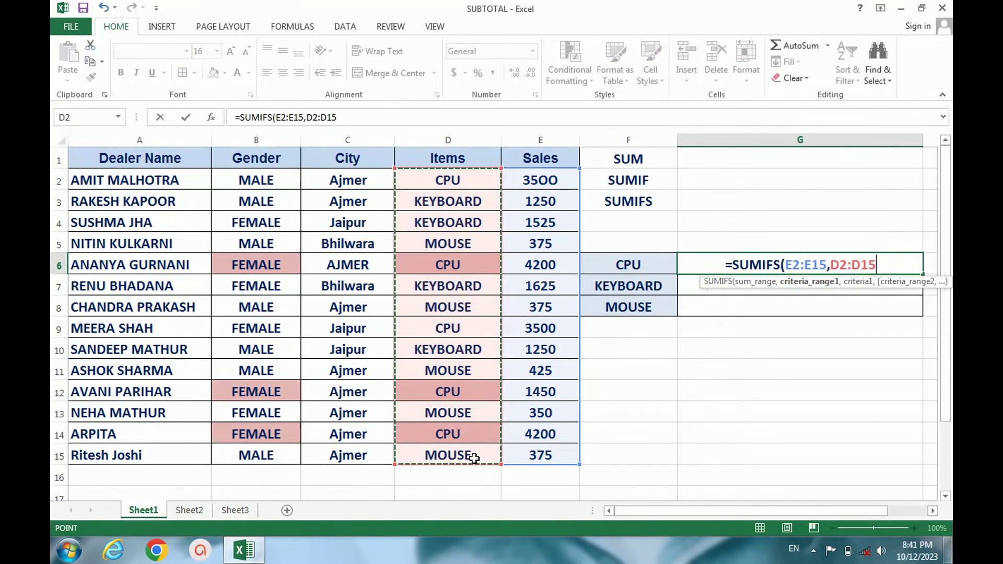
type(",")
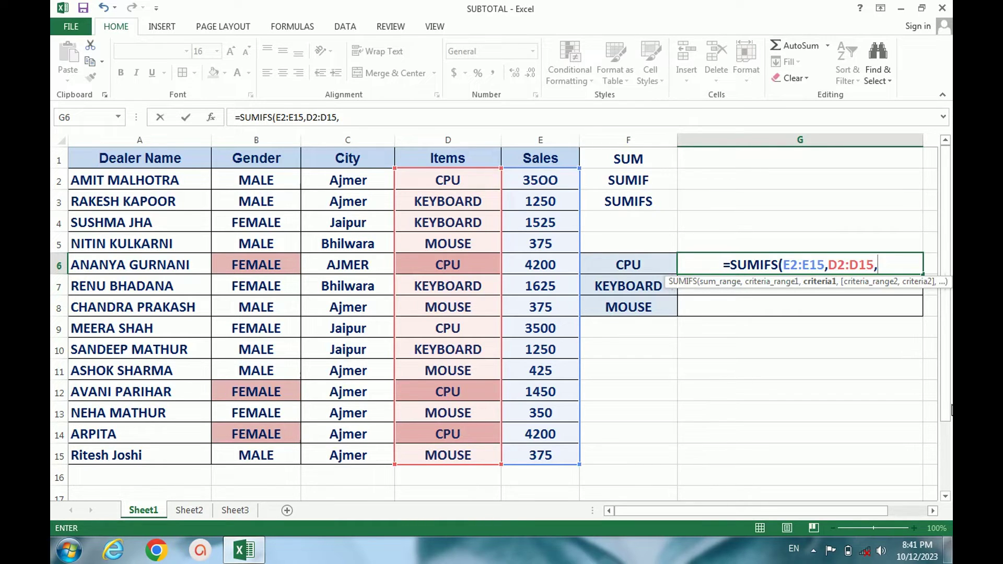
type("\"")
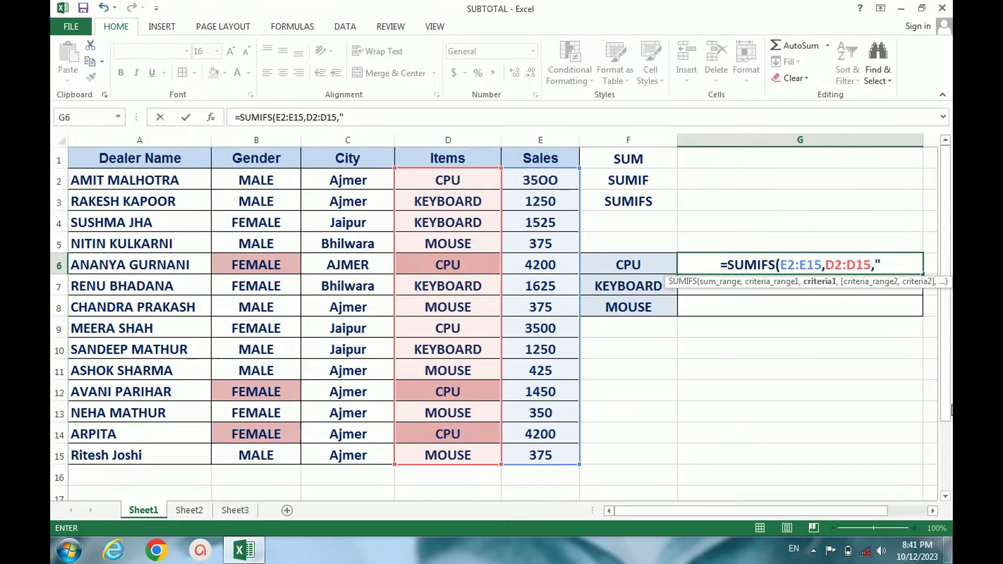
type("CPU")
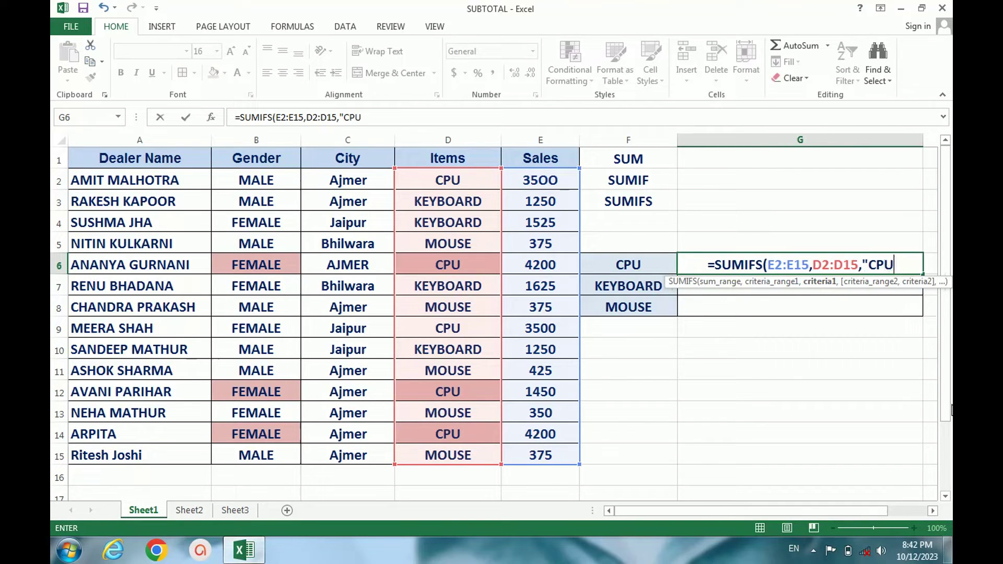
type("\"")
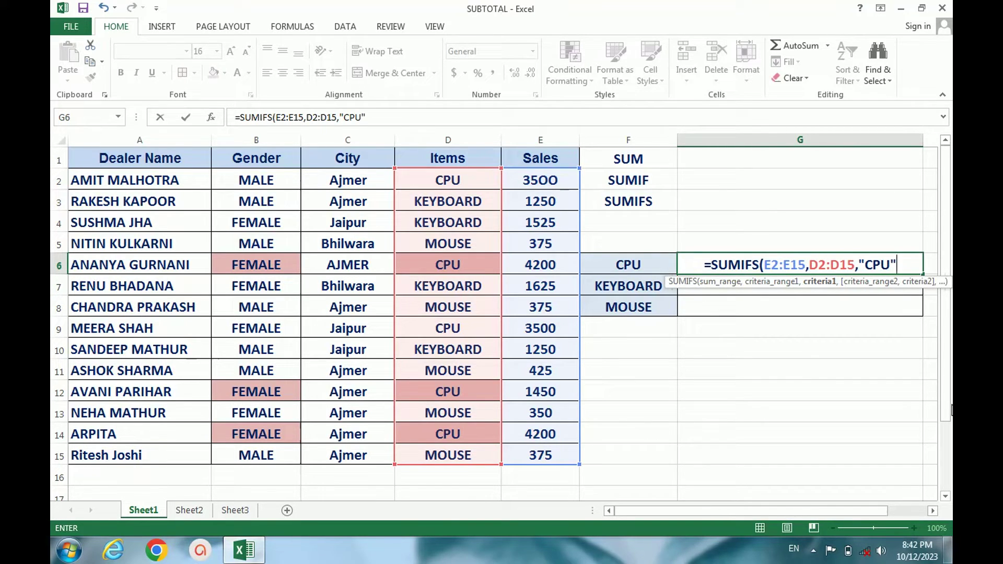
type(",")
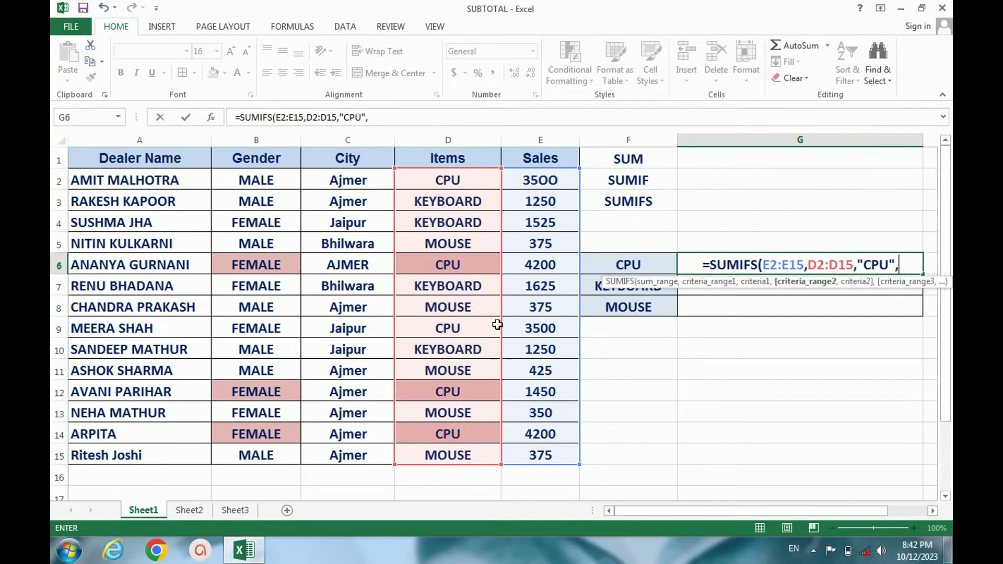
Add the second SUMIFS condition, with city range C2:C15 and criterion "AJMER".
left_click(344, 181)
left_click_drag(344, 182, 349, 452)
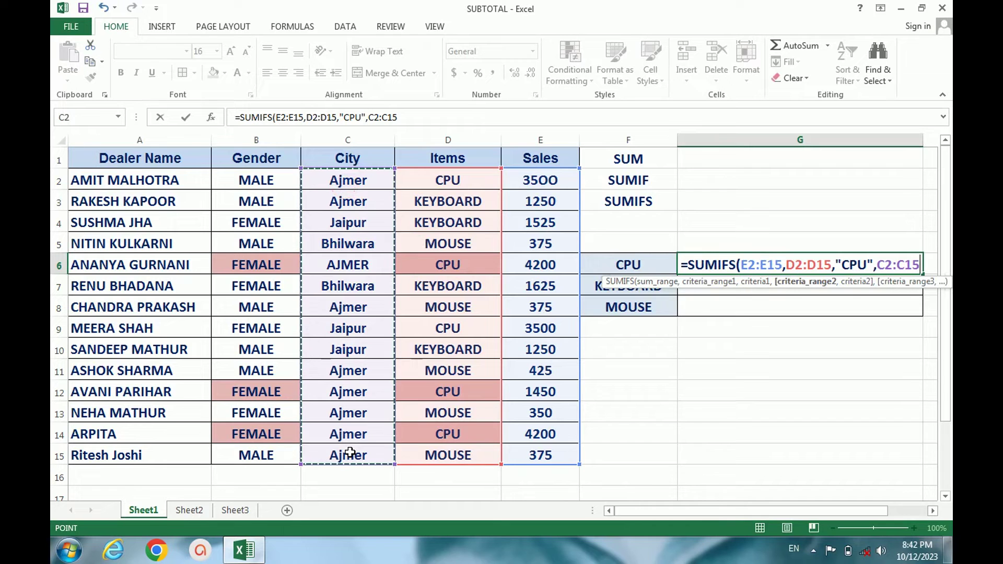
type(",")
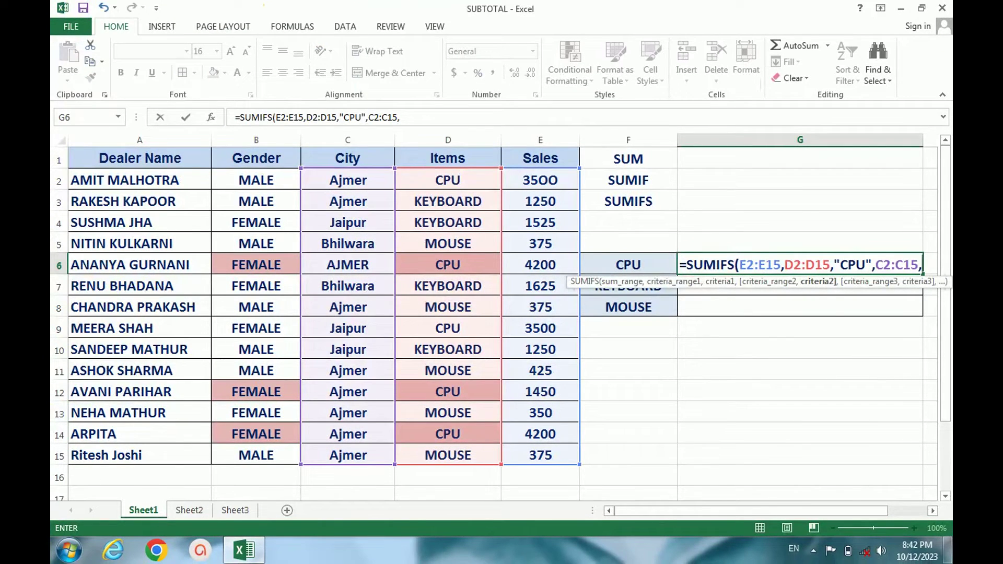
type("\"")
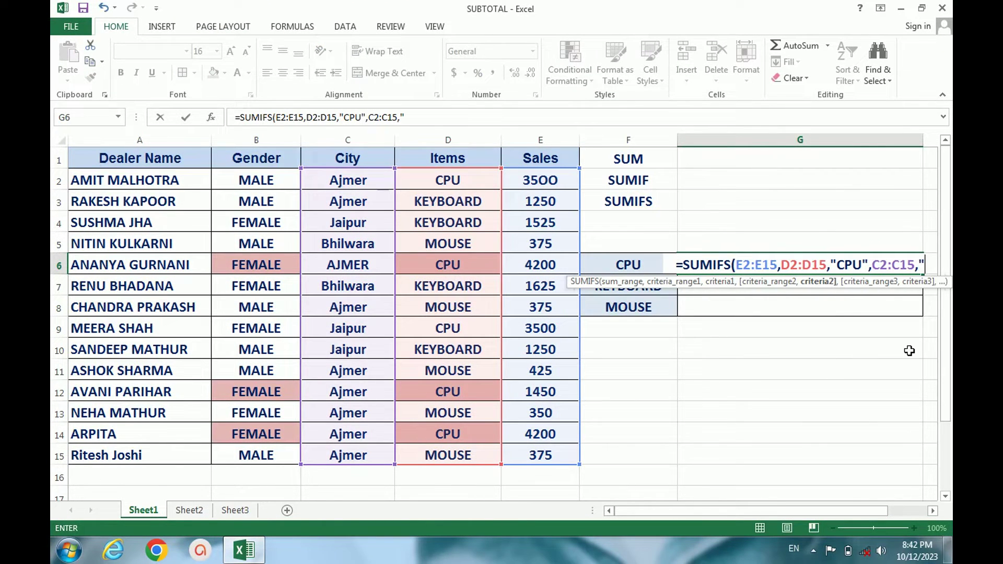
type("AJMER")
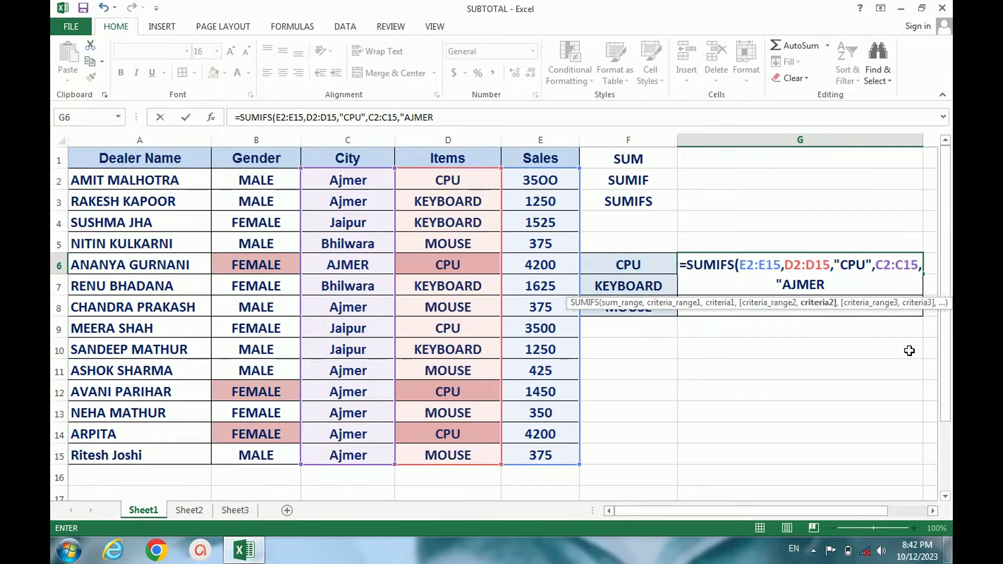
type("\"")
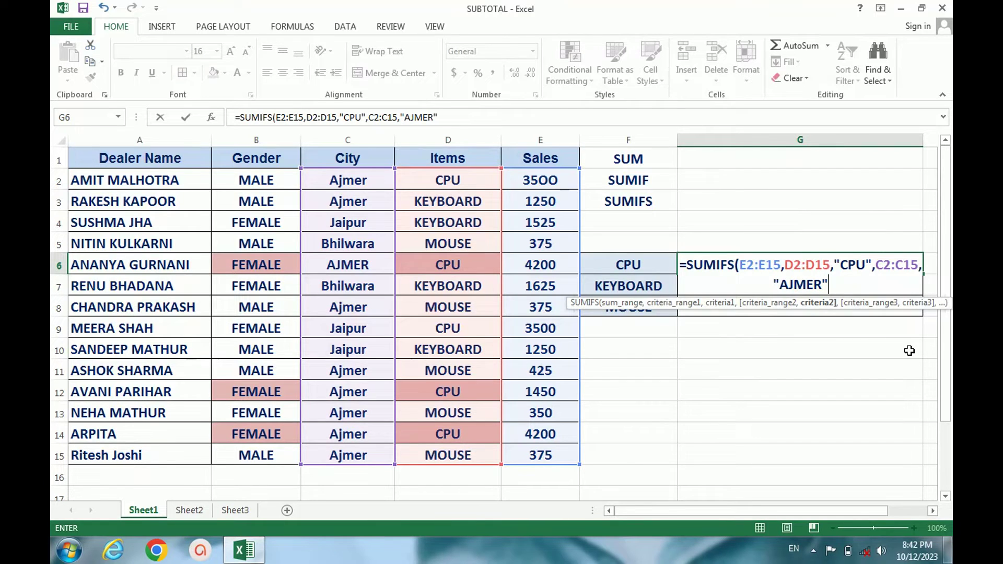
type(",")
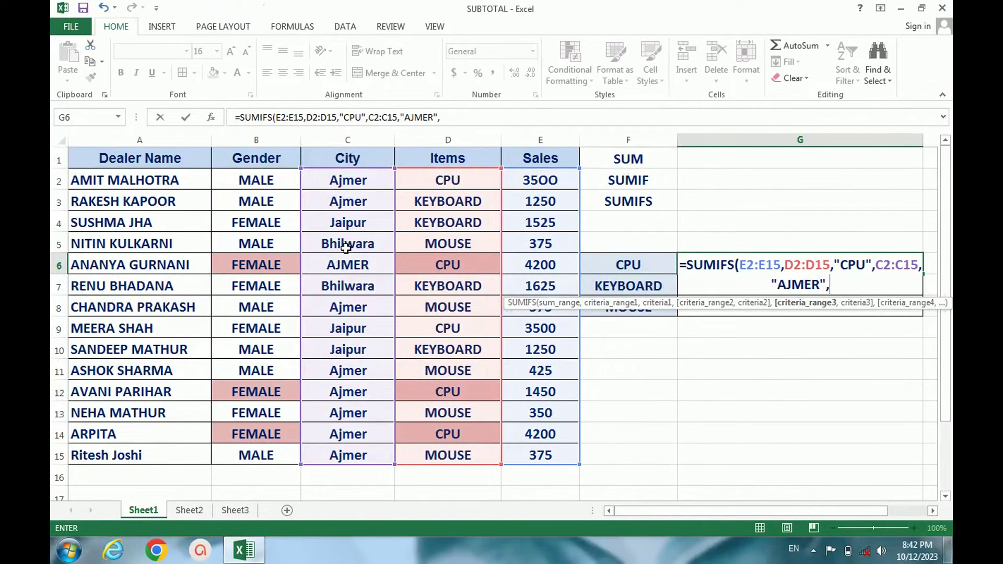
Add the third SUMIFS condition, with gender range B2:B15 and criterion "FEMALE", and complete the formula in G6.
left_click(256, 181)
left_click_drag(258, 196, 274, 449)
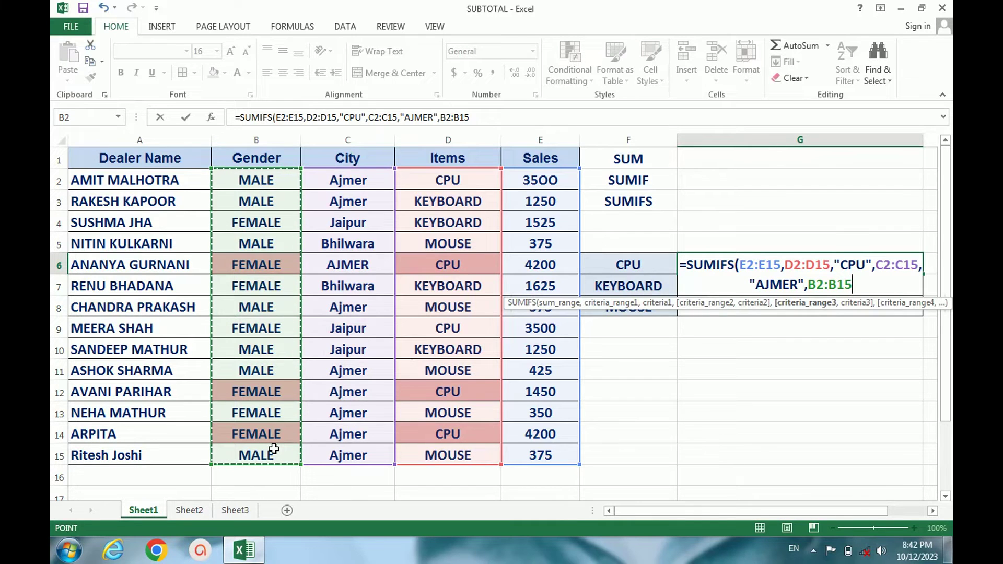
type(",")
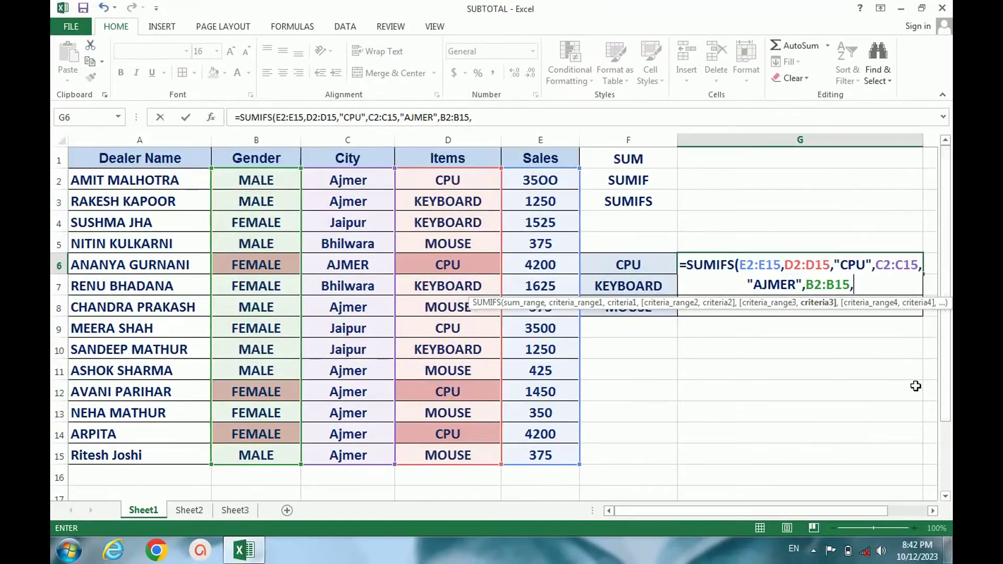
type("\"FE")
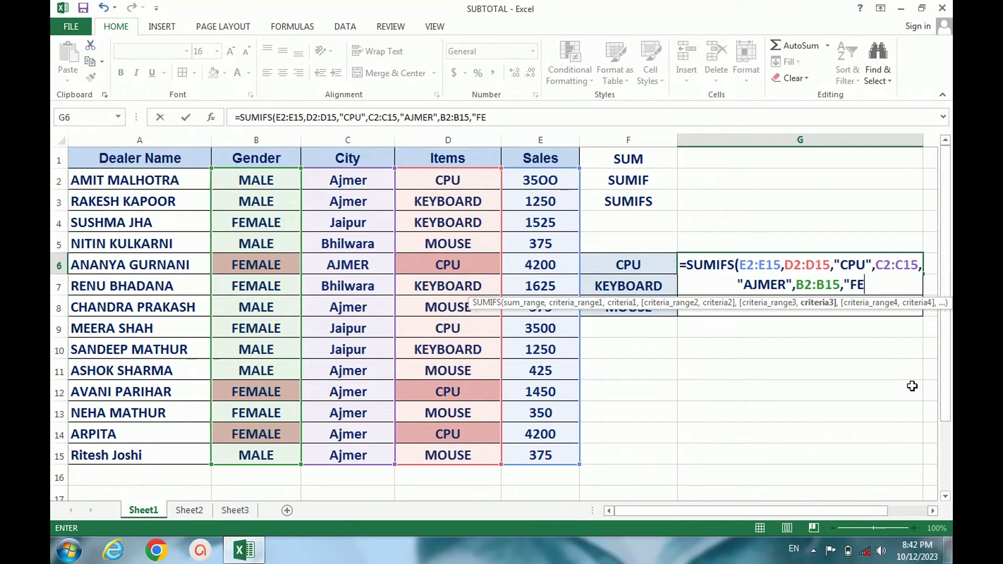
type("MALE")
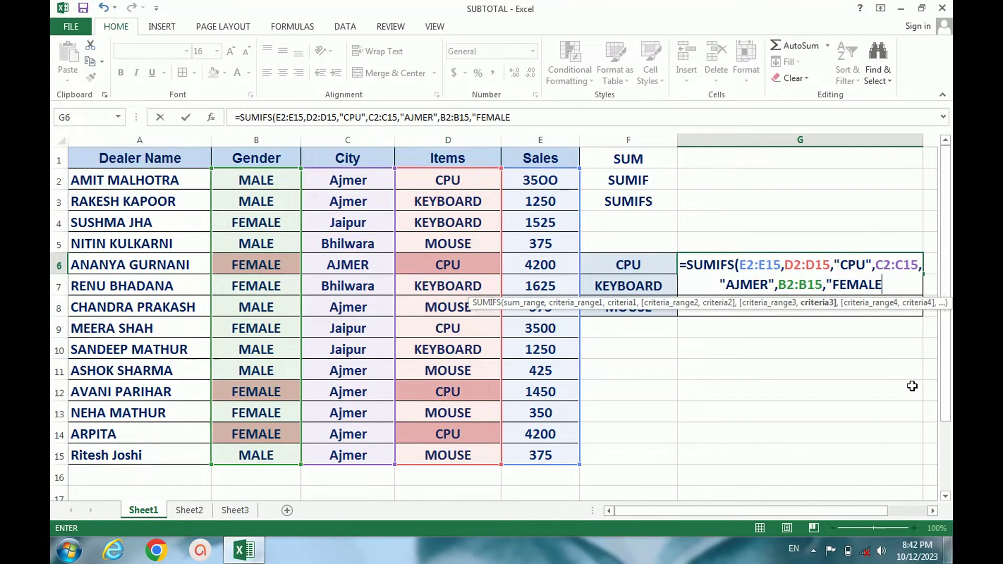
type("\"")
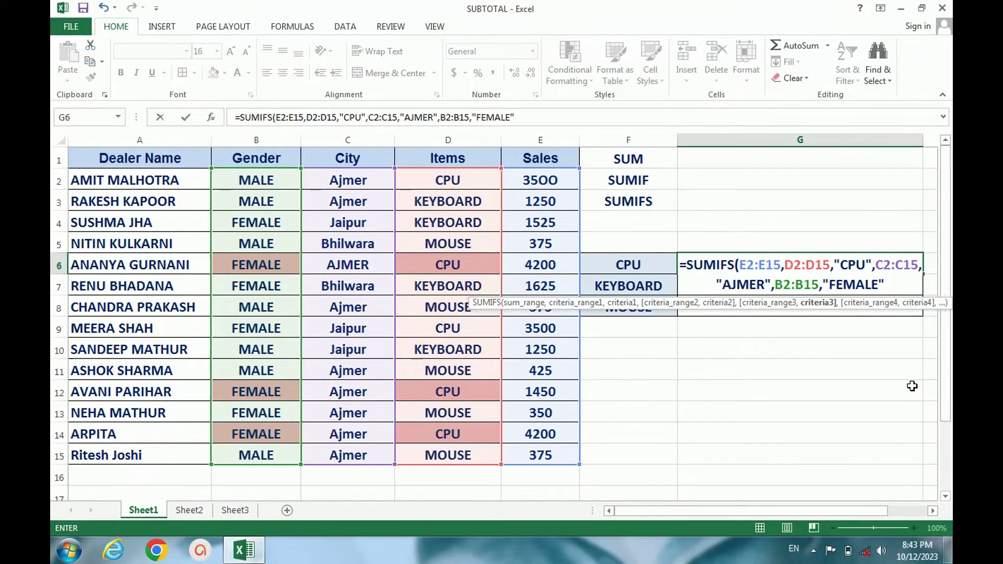
type(")")
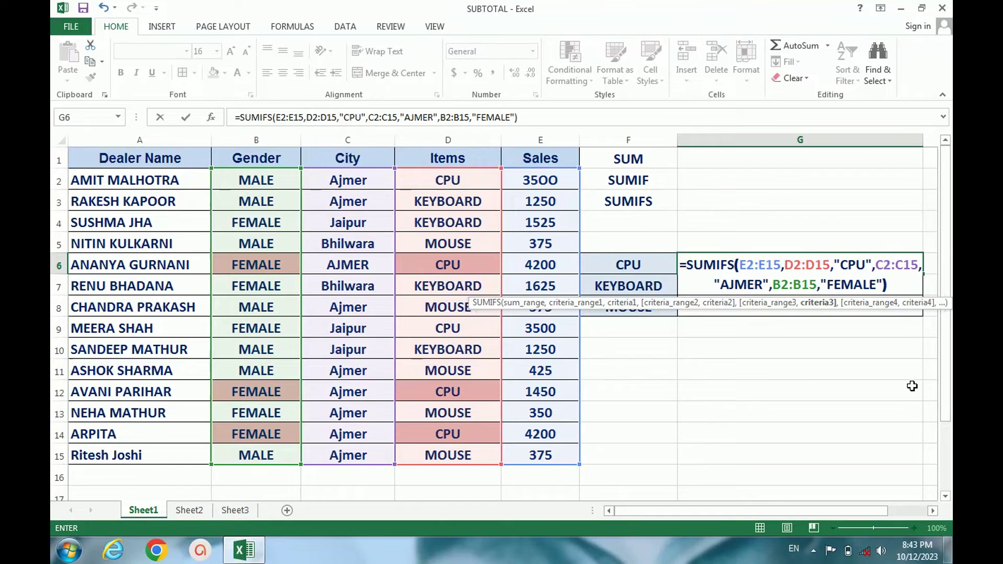
key("Return")
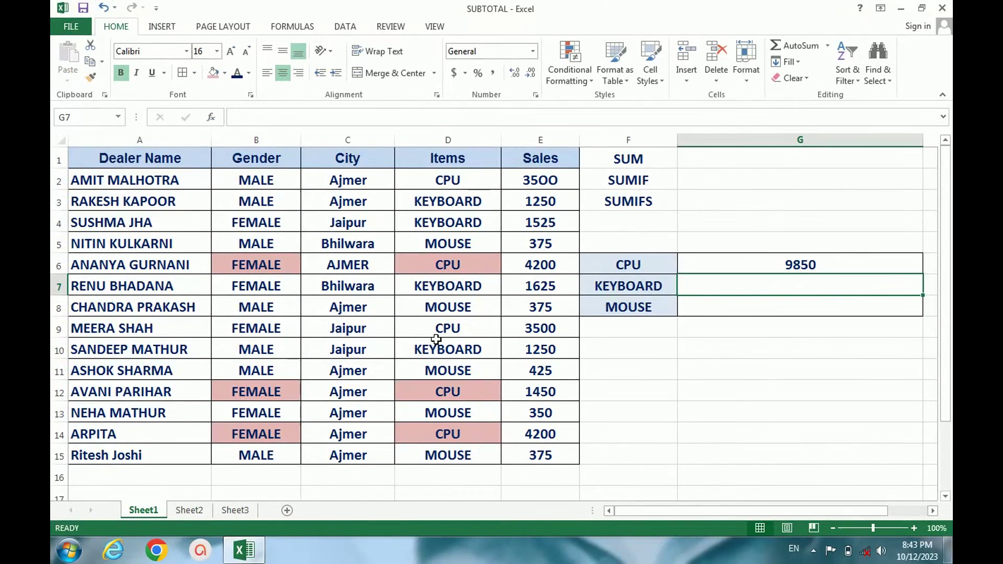
Cross-check the CPU total by summing the matching sales cells E6, E12 and E14 with SUM in cell G10.
left_click(267, 268)
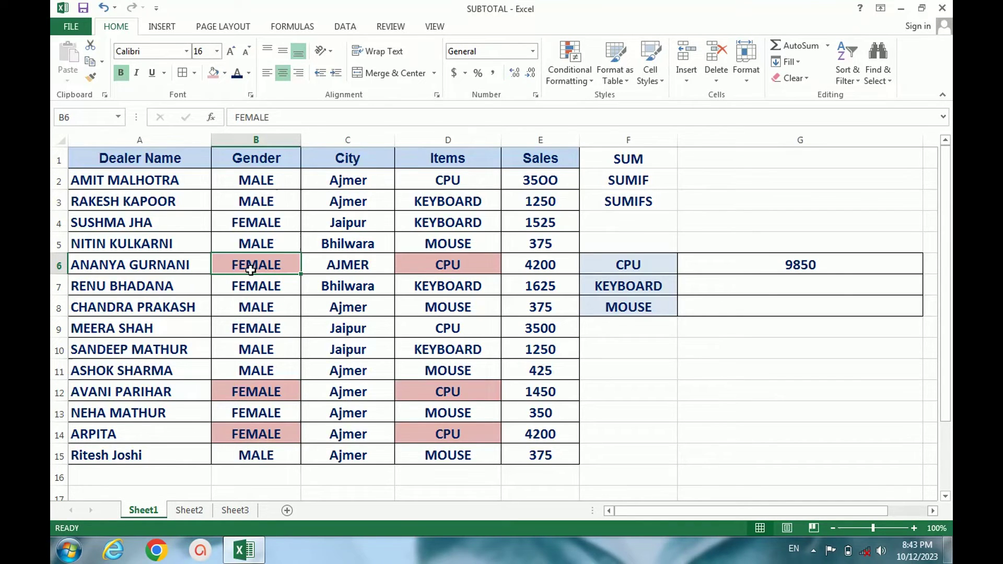
left_click(413, 272)
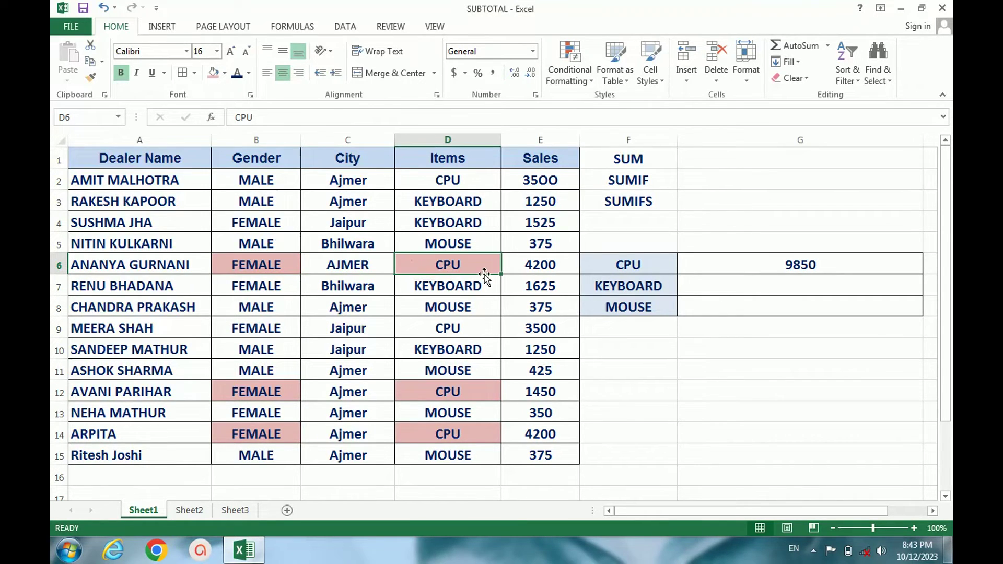
left_click(716, 344)
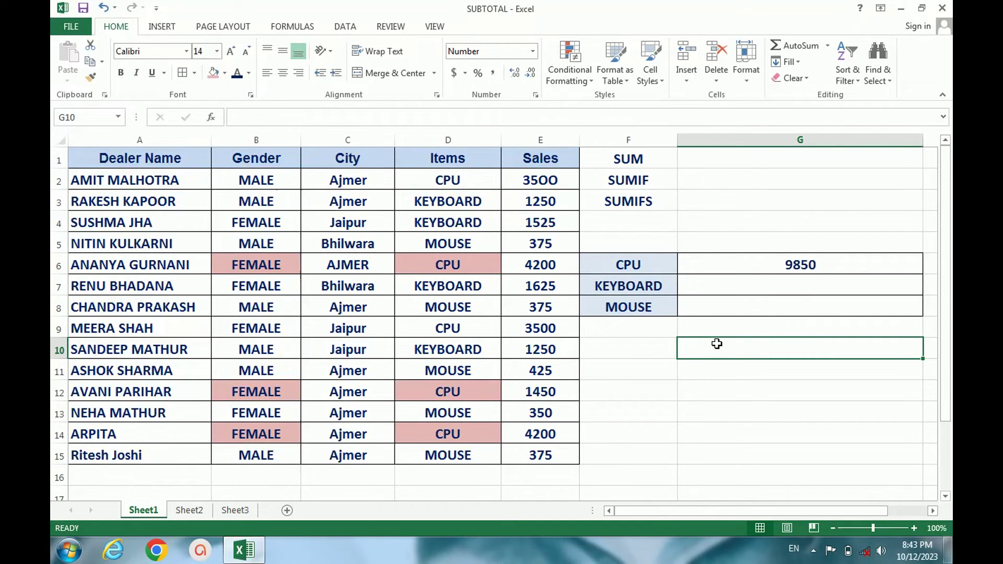
type("=S")
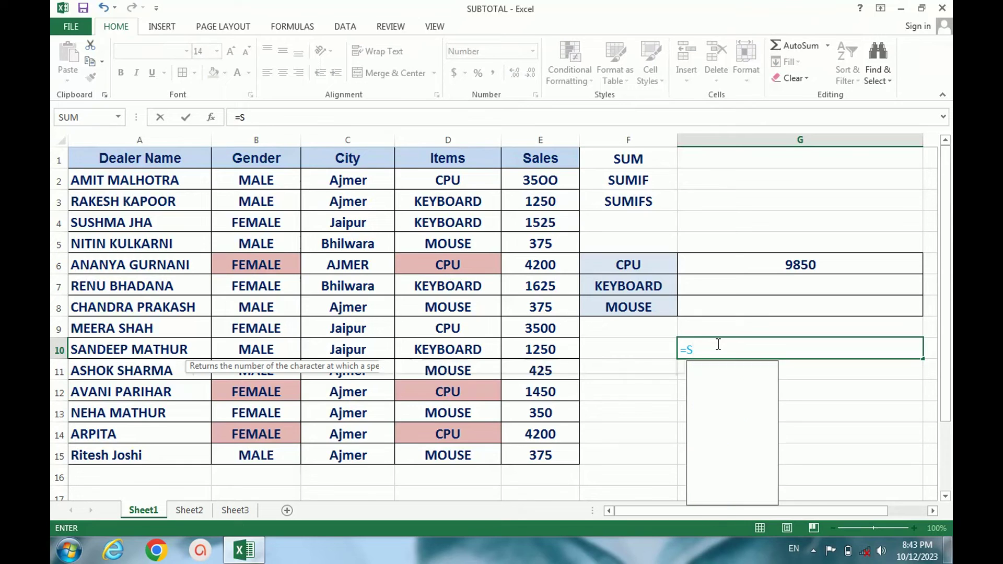
type("UM(")
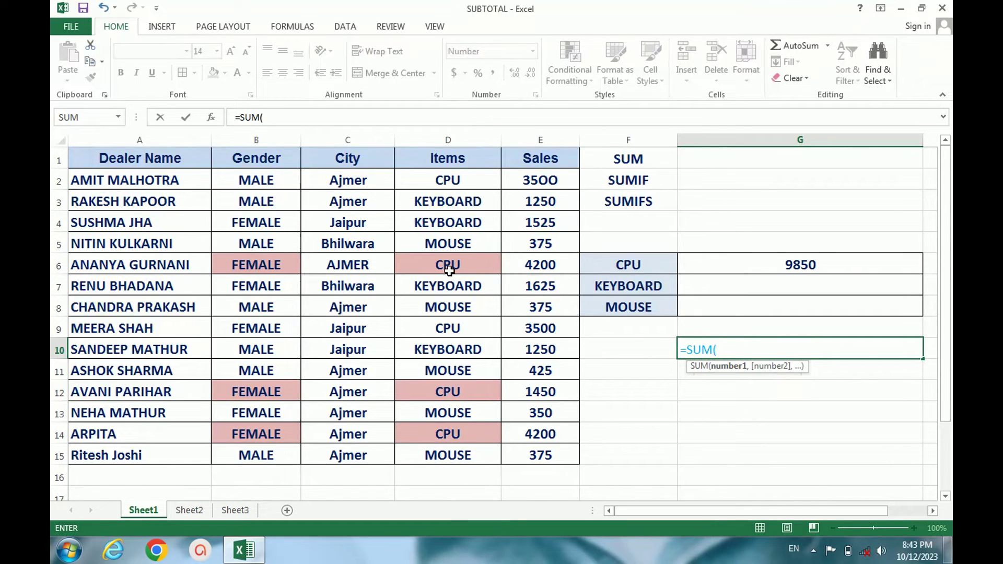
left_click(533, 264)
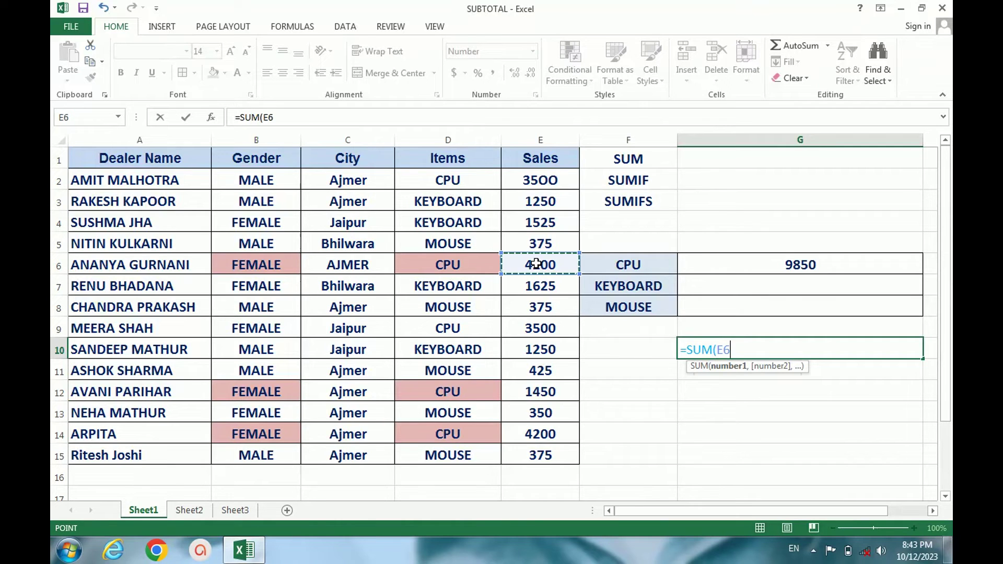
type(",")
left_click(538, 389)
type(",")
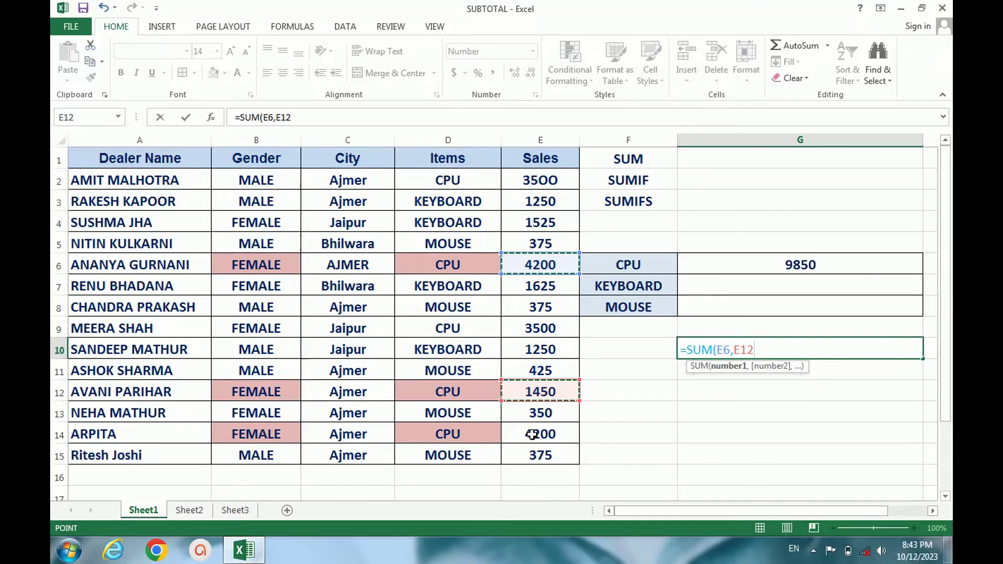
left_click(529, 435)
type(")")
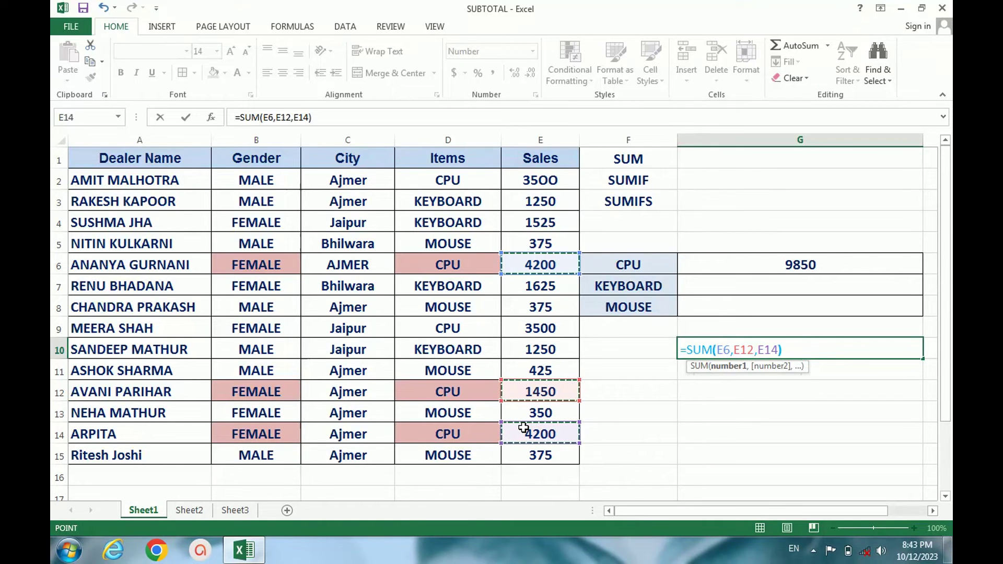
key("ctrl+Return")
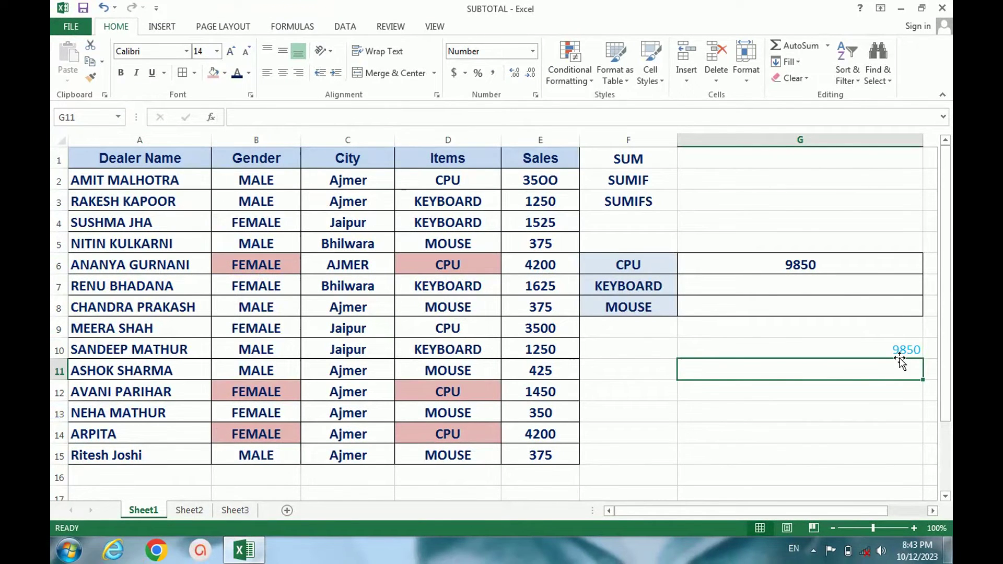
left_click(898, 349)
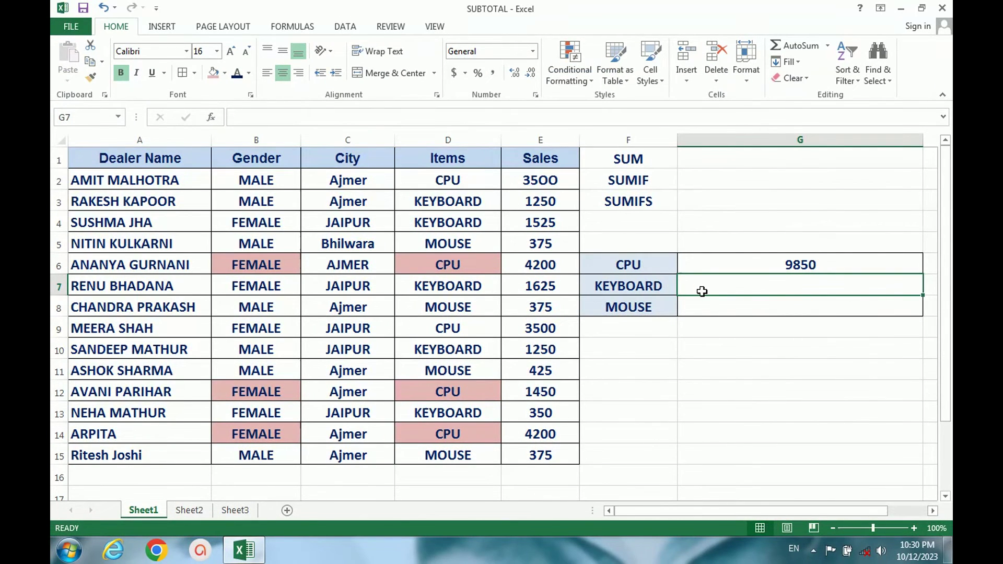
Begin a SUMIFS formula in the KEYBOARD total cell G7 with the sales cells E2:E15 as sum range.
type("=")
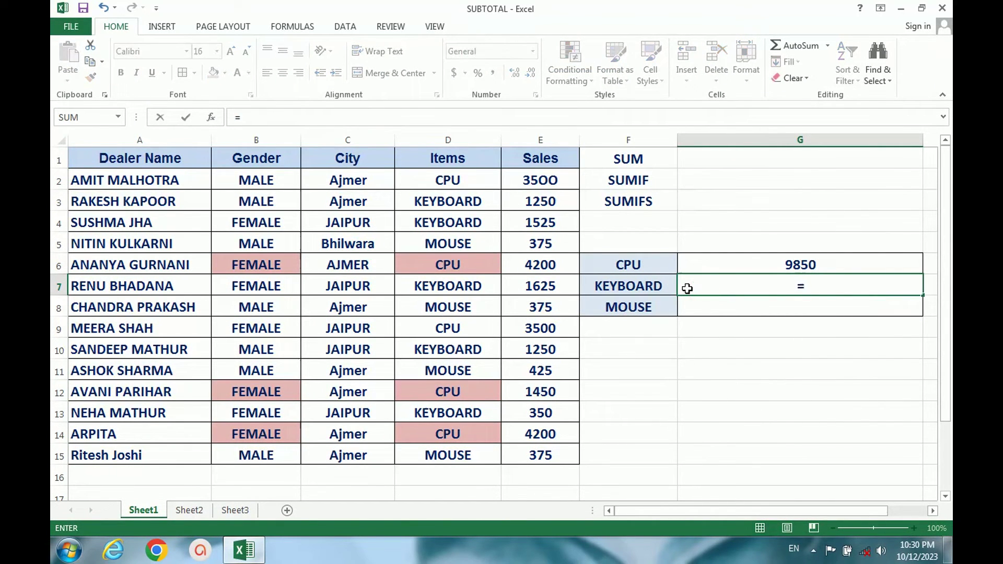
type("SUMIFS(")
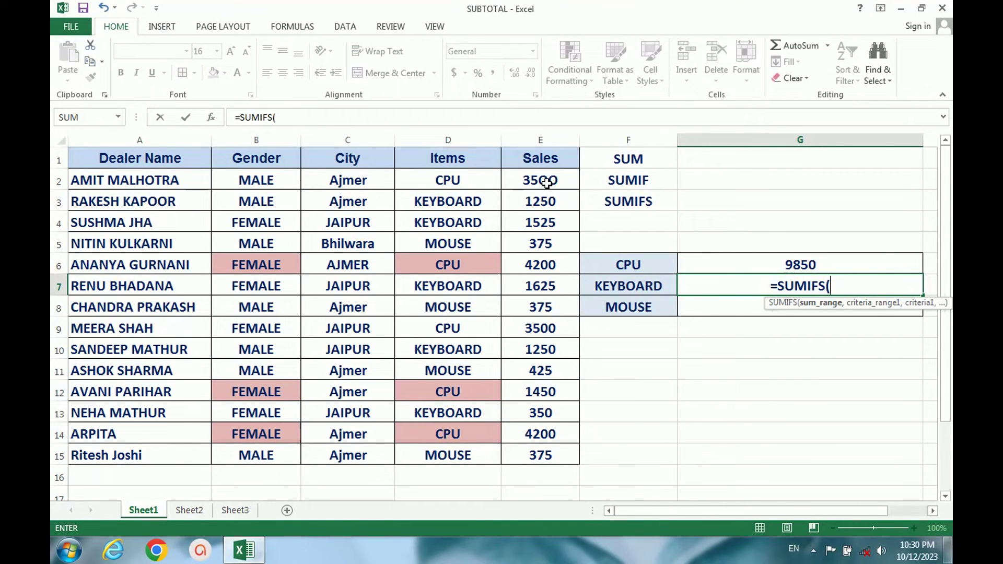
left_click_drag(546, 182, 564, 453)
type(",")
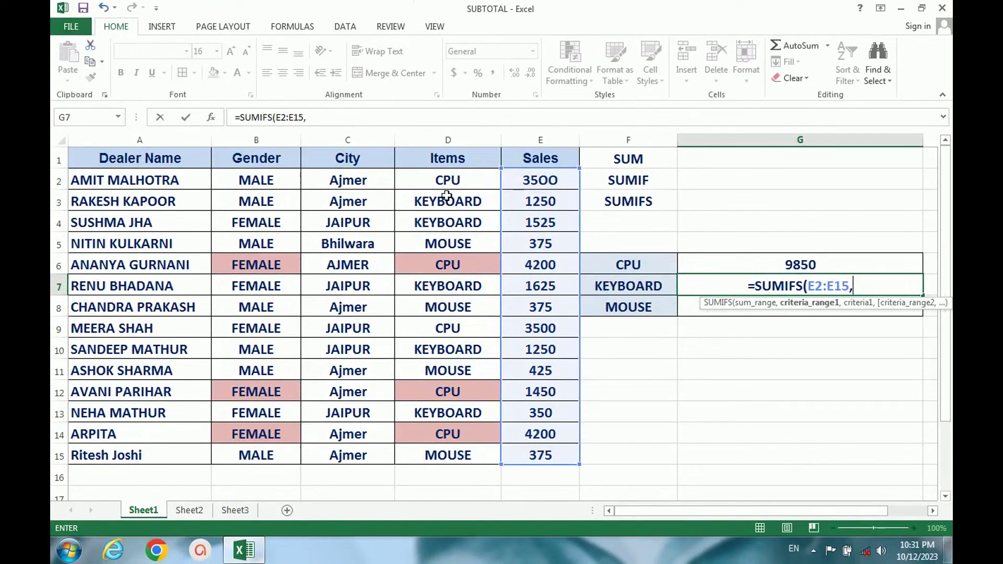
Add the first condition to the G7 formula, with items range D2:D15 and criterion "KEYBOARD".
left_click_drag(451, 179, 479, 453)
type(",")
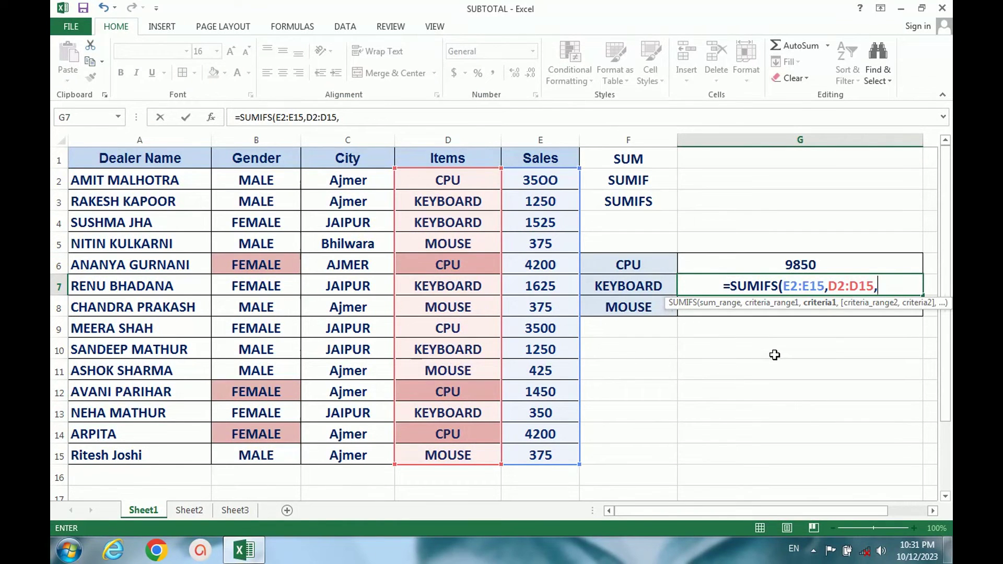
type("\"")
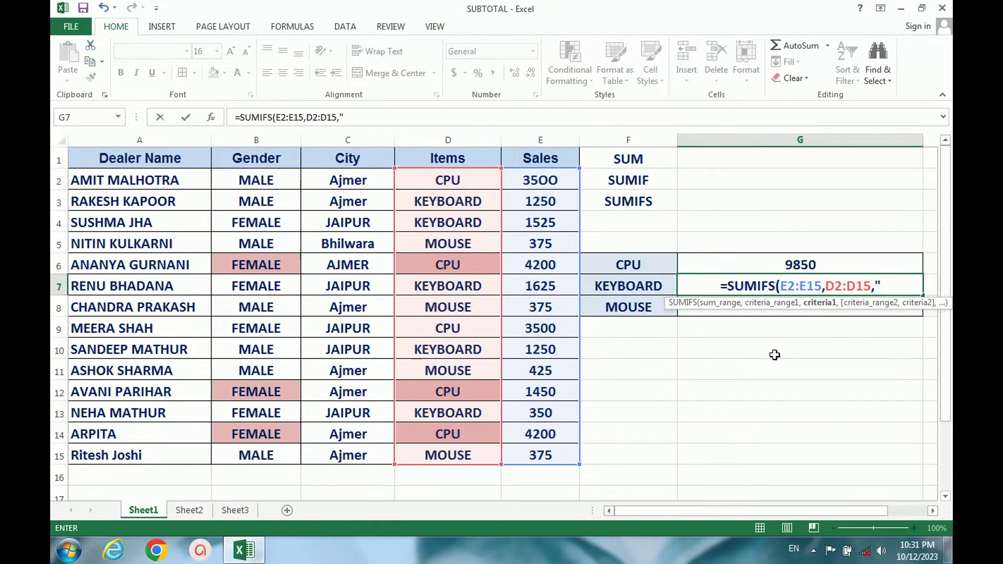
type("KEYBOARD\"")
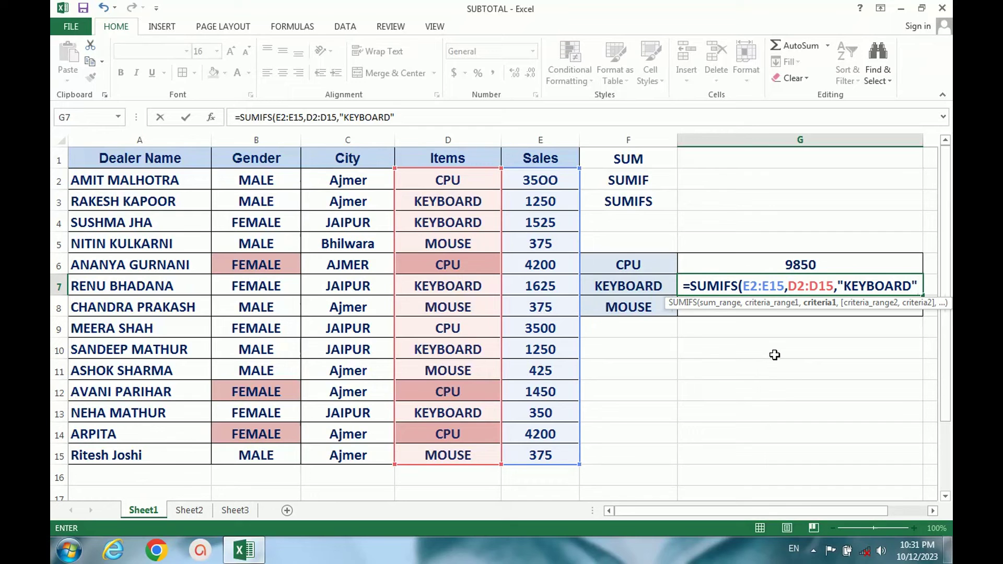
type(",")
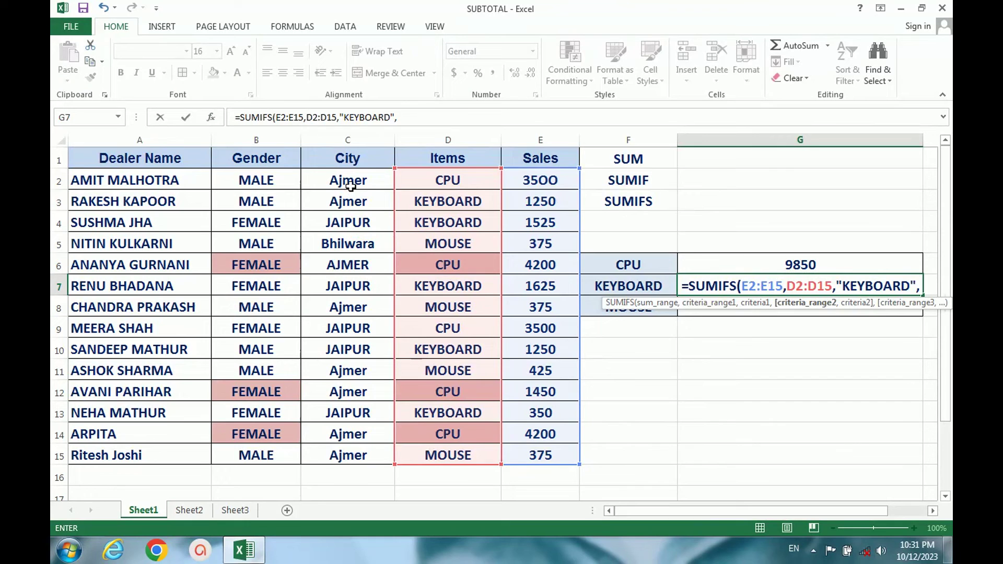
Add the second condition to the G7 formula, with city range C2:C15 and criterion "JAIPUR".
left_click_drag(350, 180, 360, 457)
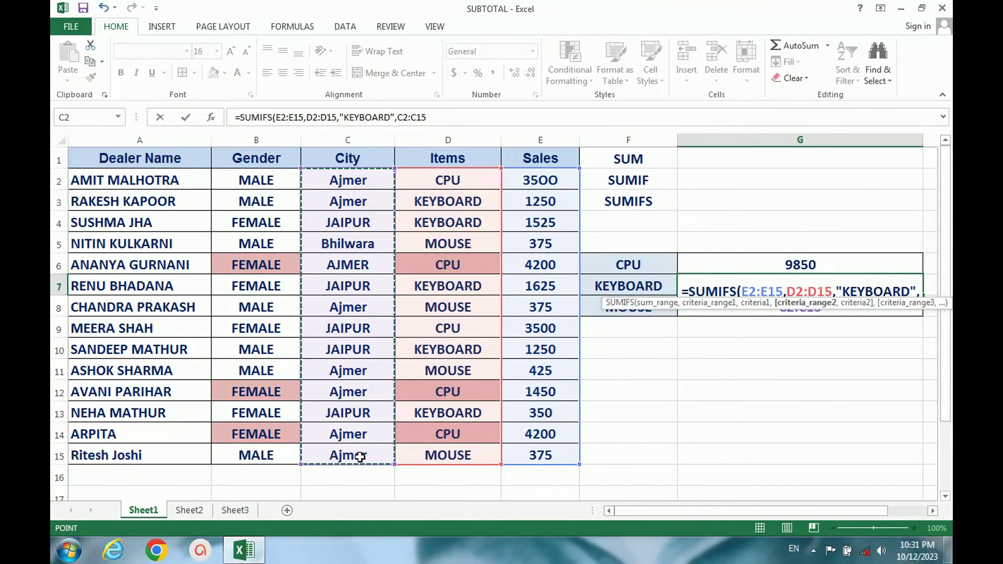
type(",")
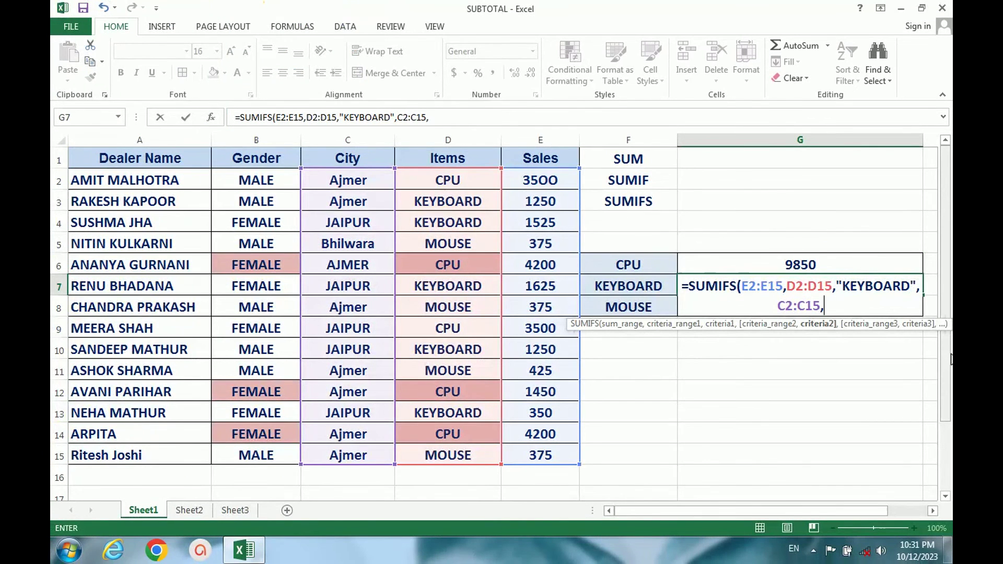
type("\"JAI")
type("PUR\"")
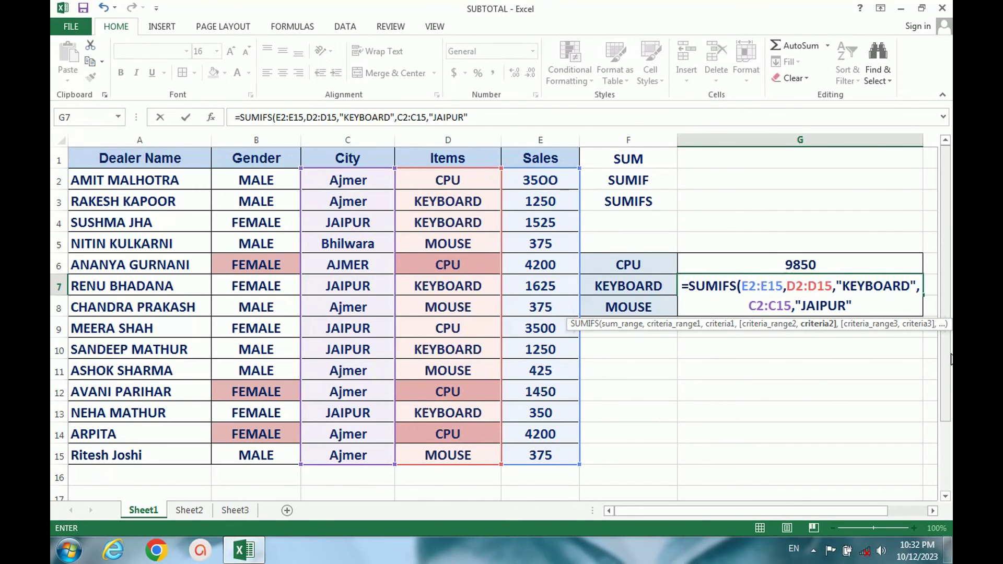
type(",")
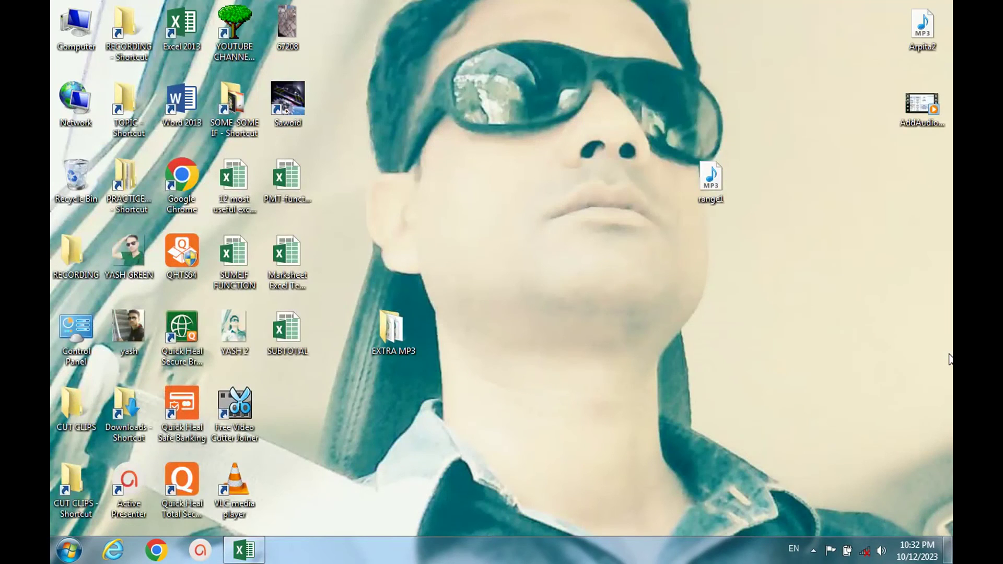
Add the third condition to the G7 formula, with gender range B2:B15 and criterion "FEMALE", and complete the formula.
key("alt+Tab")
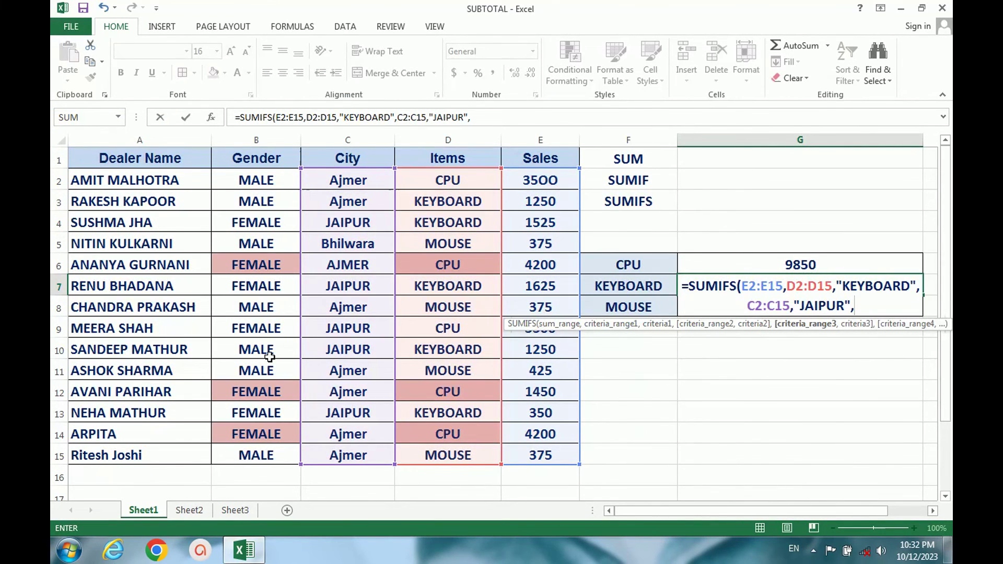
left_click(248, 185)
left_click_drag(254, 204, 283, 447)
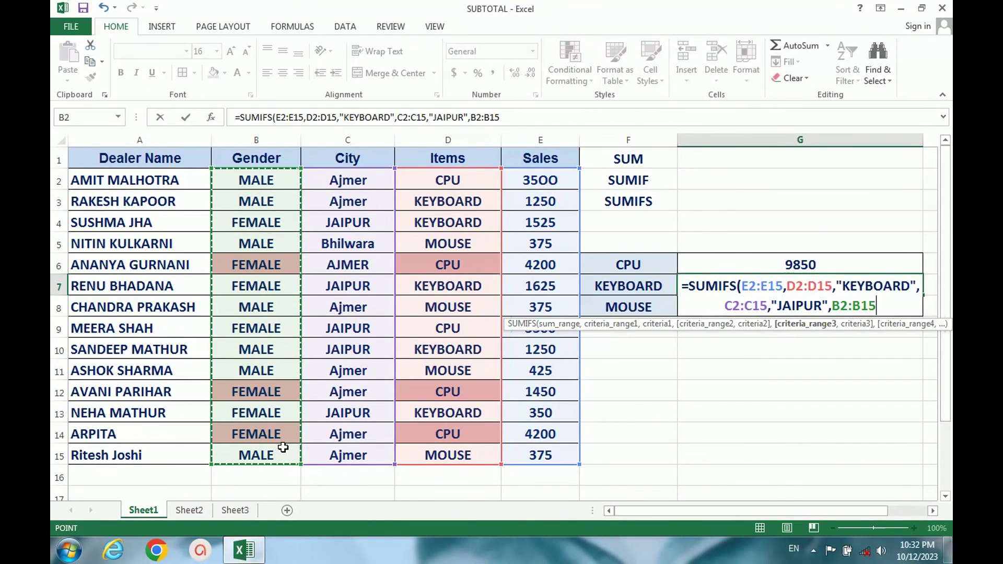
type(",")
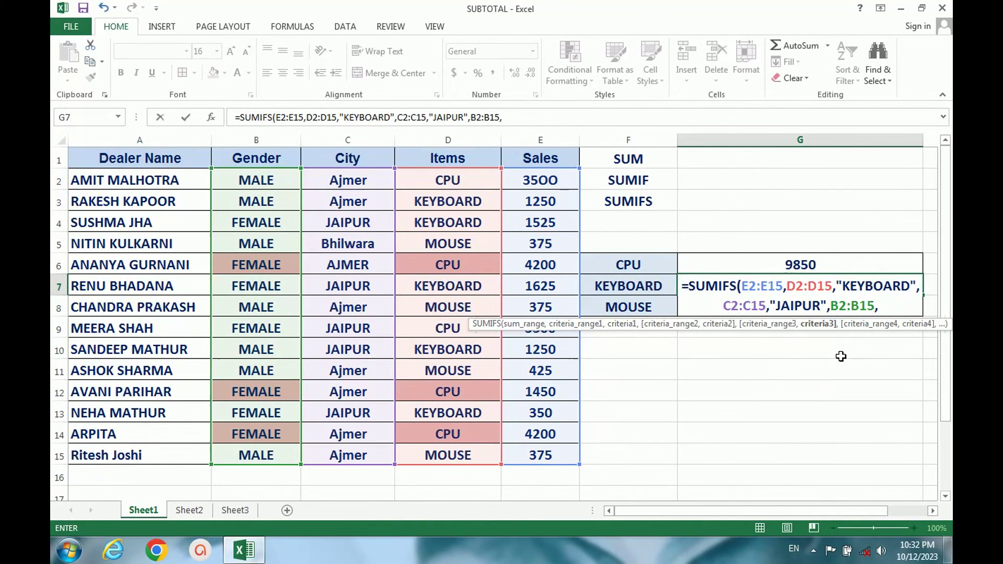
type("\"FE")
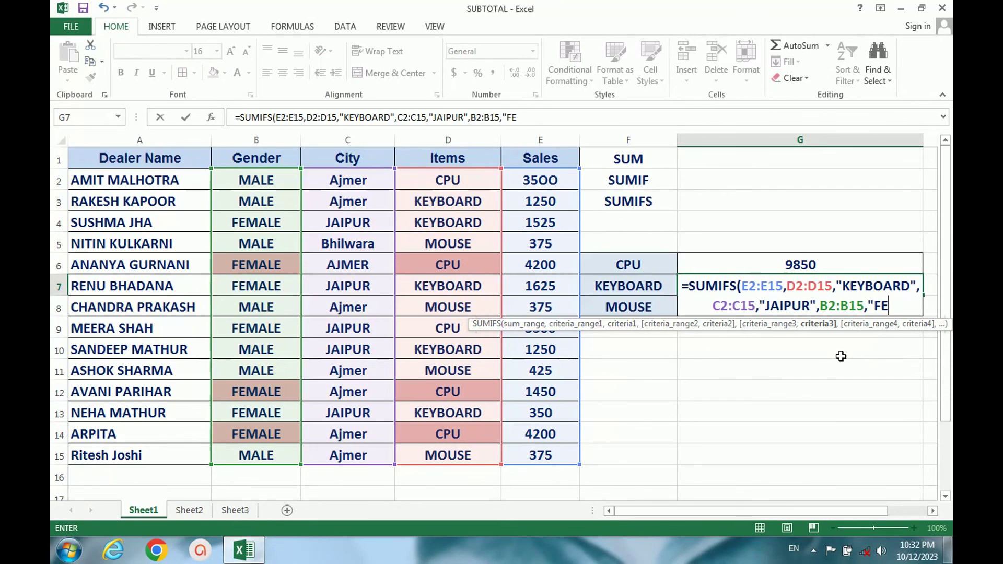
type("MALE\"")
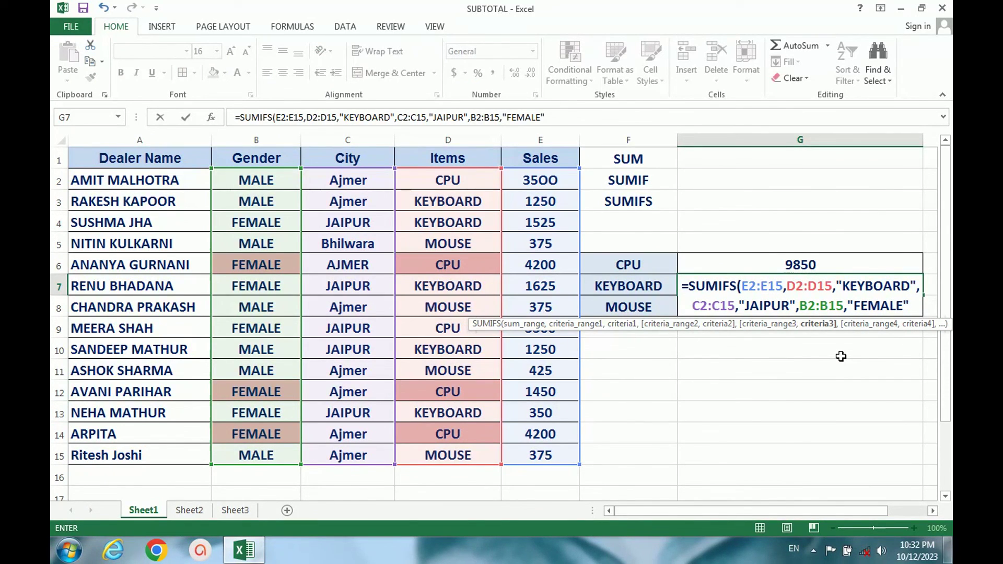
type(")")
key("Return")
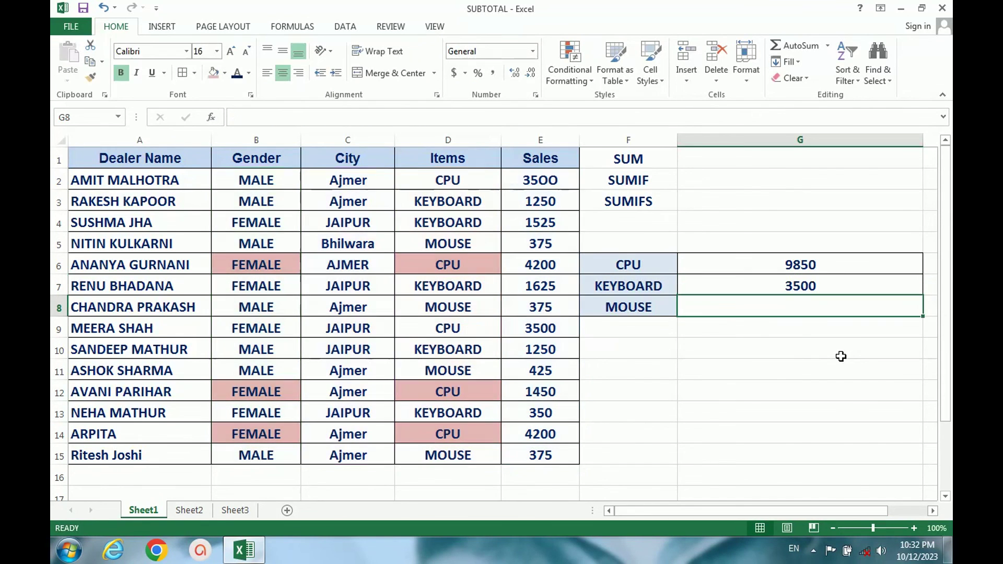